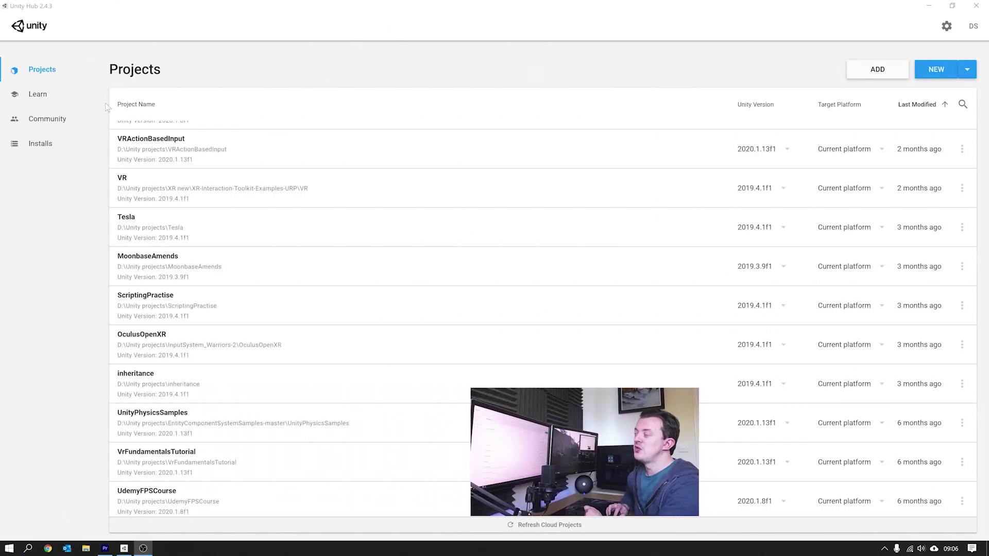
Review the Unity editor versions installed in Unity Hub
left_click(57, 144)
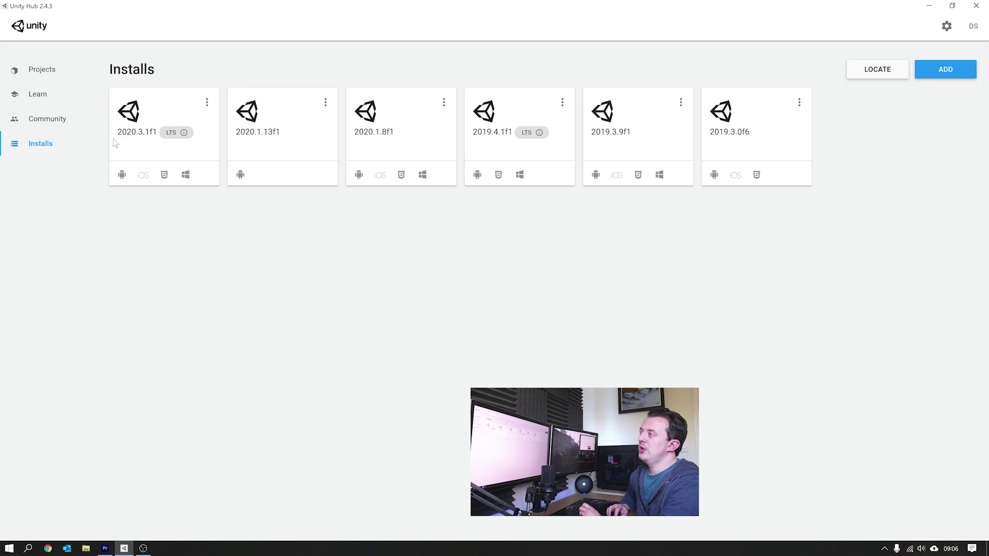
mouse_move(138, 137)
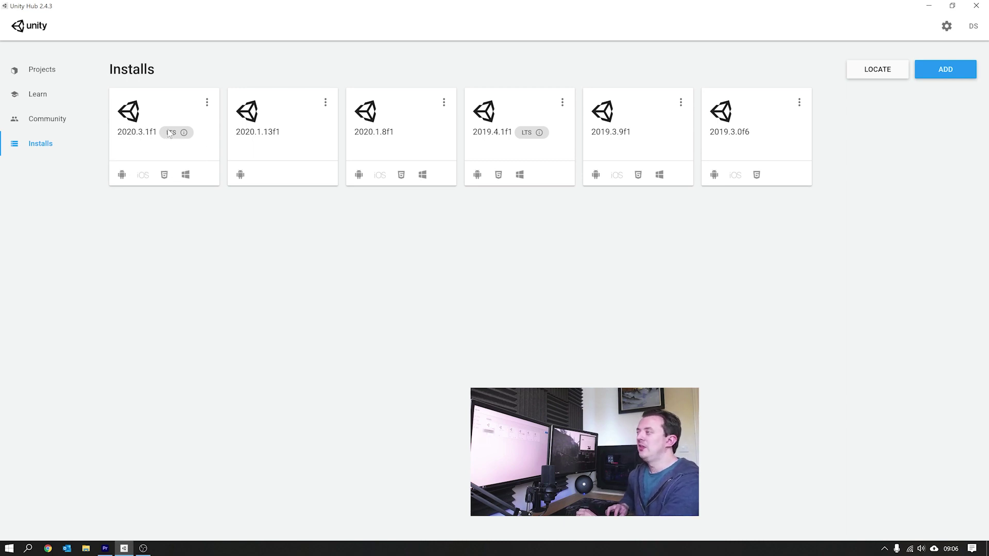
mouse_move(185, 135)
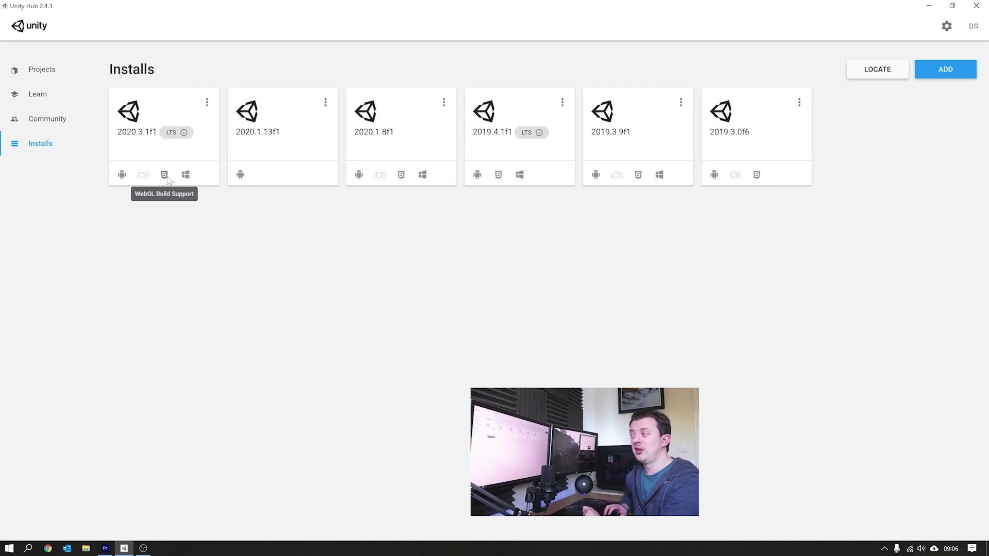
Return to the Projects page and scroll through the existing projects
left_click(55, 71)
scroll(443, 255, "down", 10)
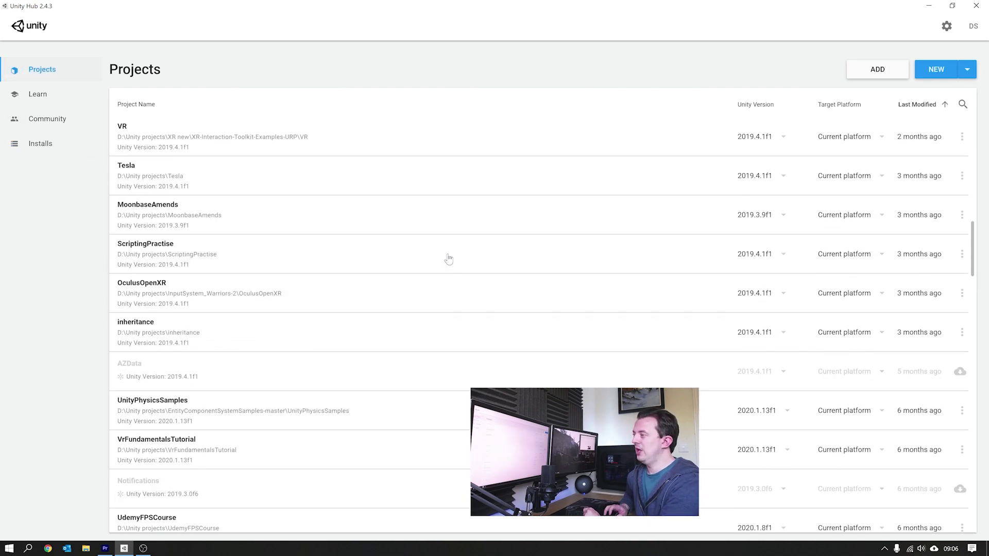
scroll(449, 260, "down", 8)
scroll(449, 259, "up", 7)
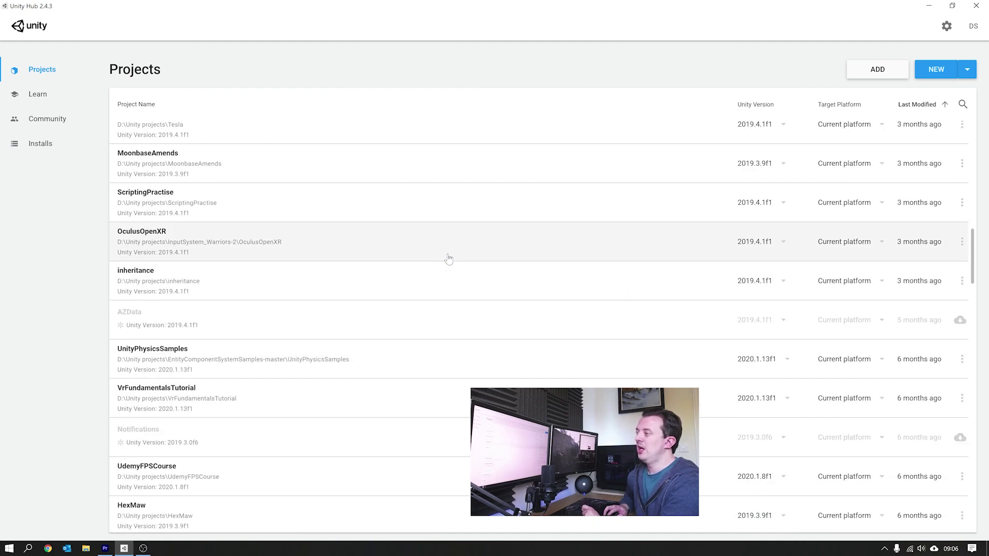
Start a Unity 2020.3.1f1 Universal Render Pipeline project, replacing the default name with 'WildWsetShoo'
left_click(967, 70)
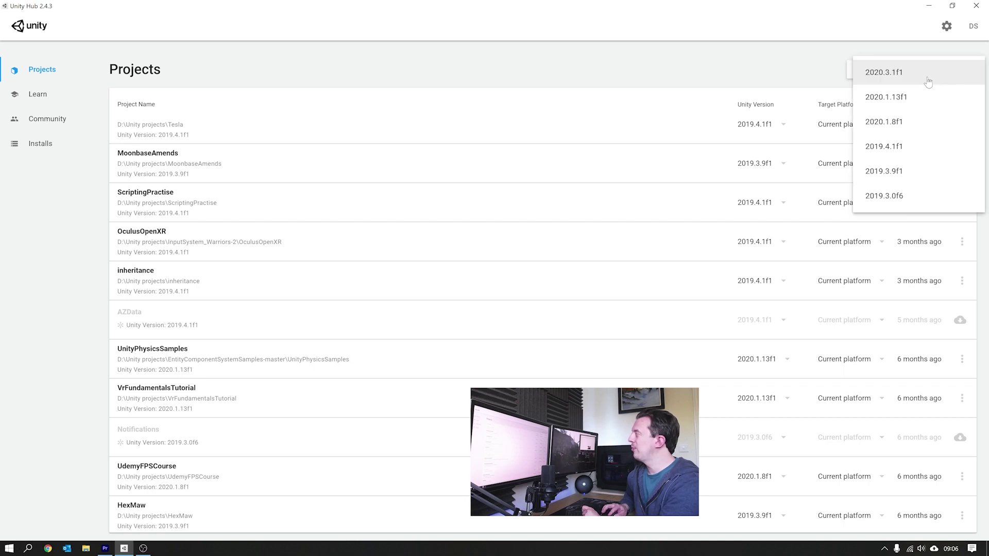
left_click(928, 77)
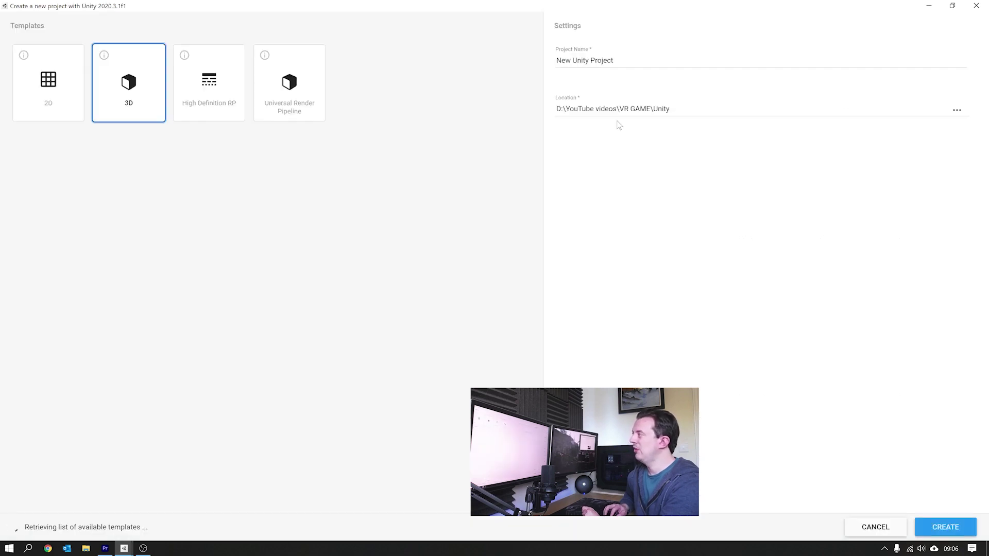
left_click(288, 83)
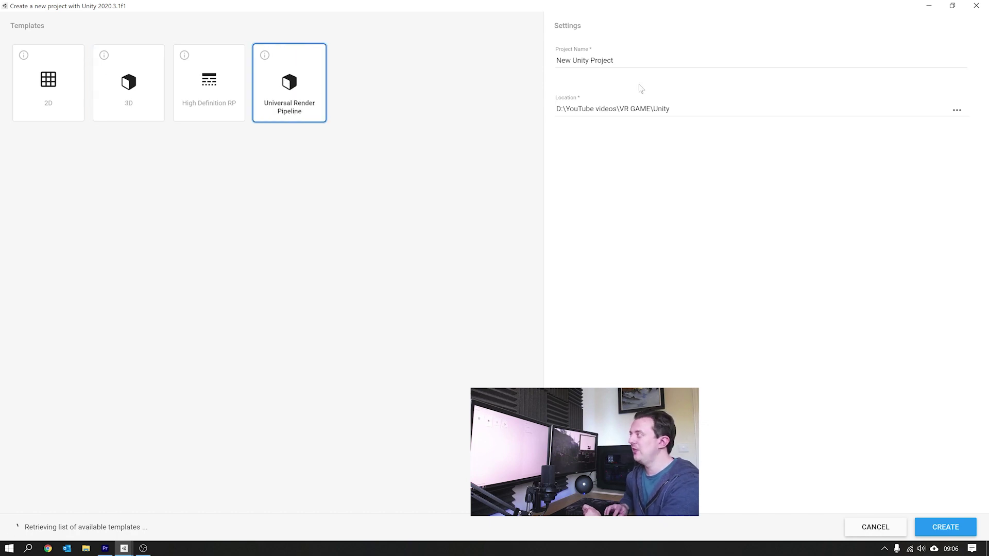
left_click_drag(614, 60, 556, 60)
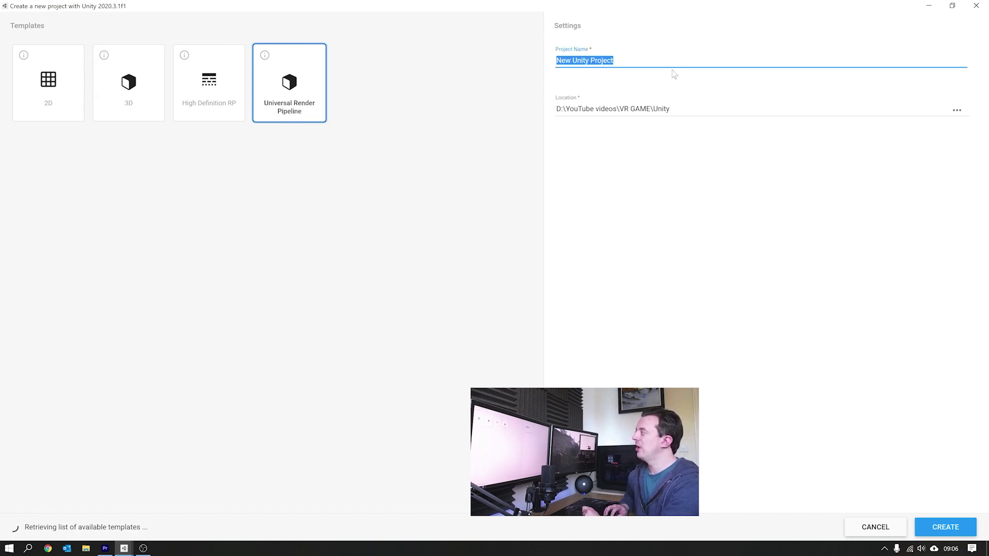
type("W")
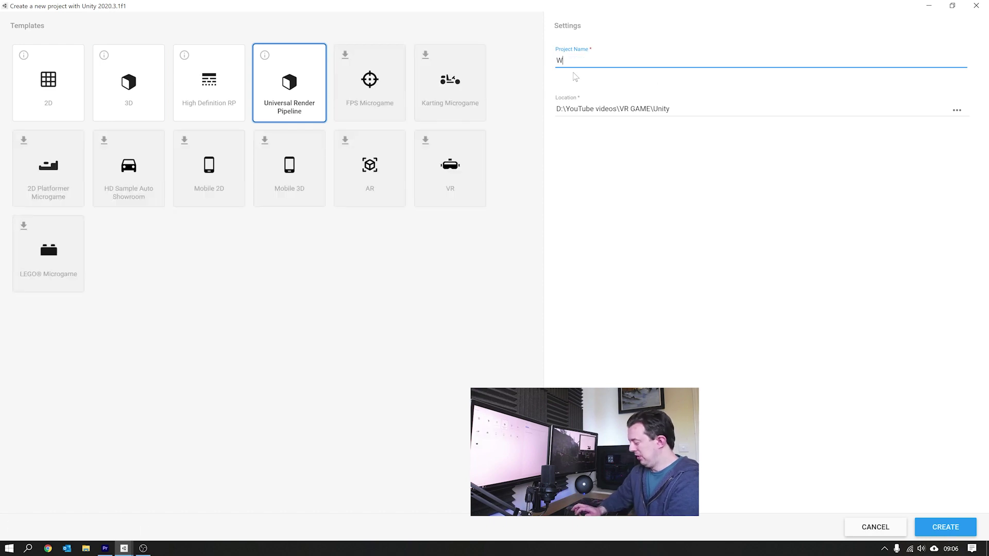
type("ildW")
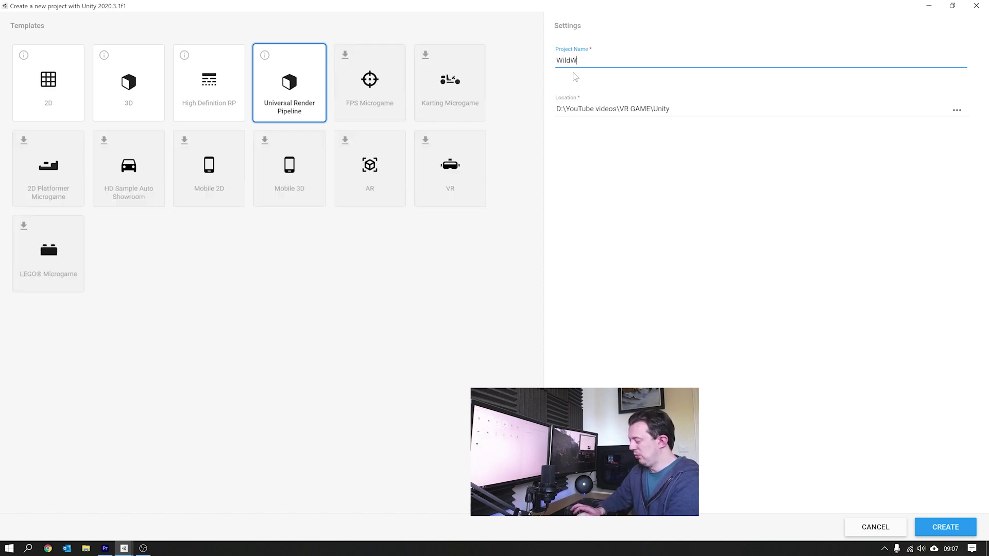
type("setShoo")
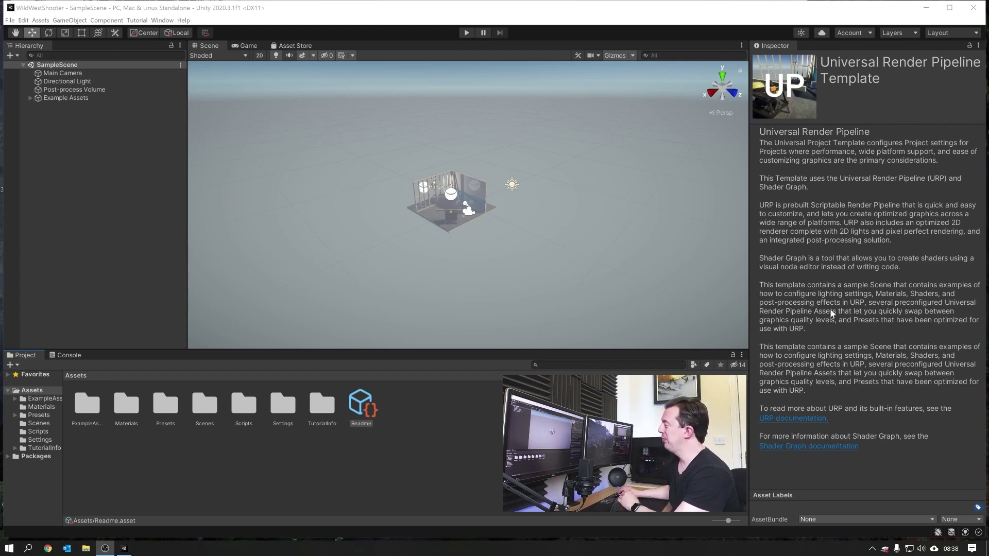
Open the Package Manager and dock its Advanced Project Settings as a tab beside the Inspector
left_click(163, 20)
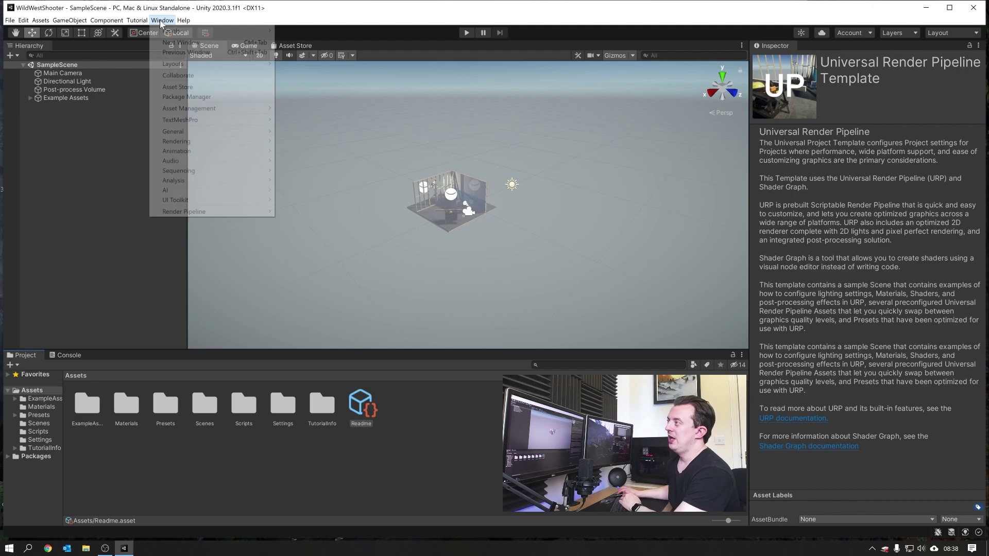
left_click(186, 97)
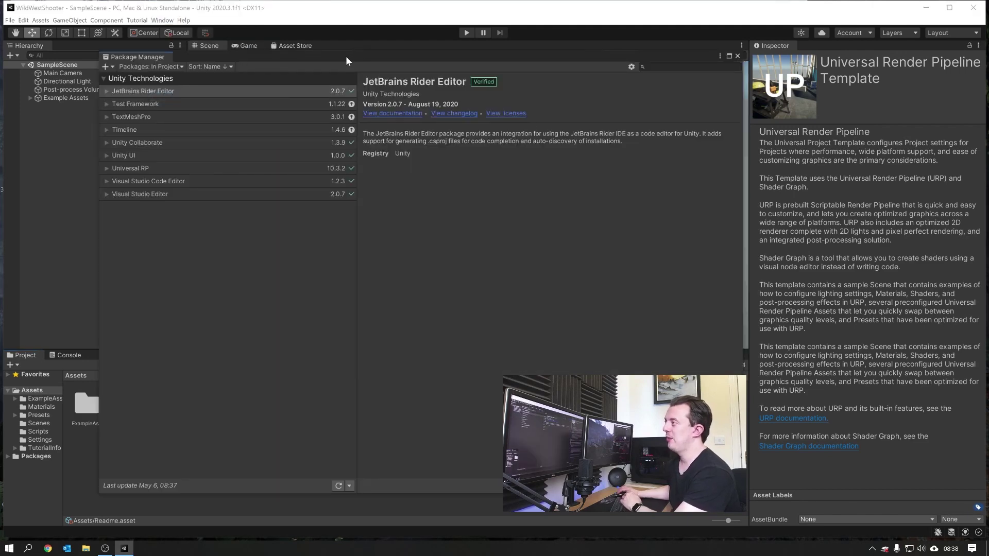
left_click(631, 67)
left_click(662, 79)
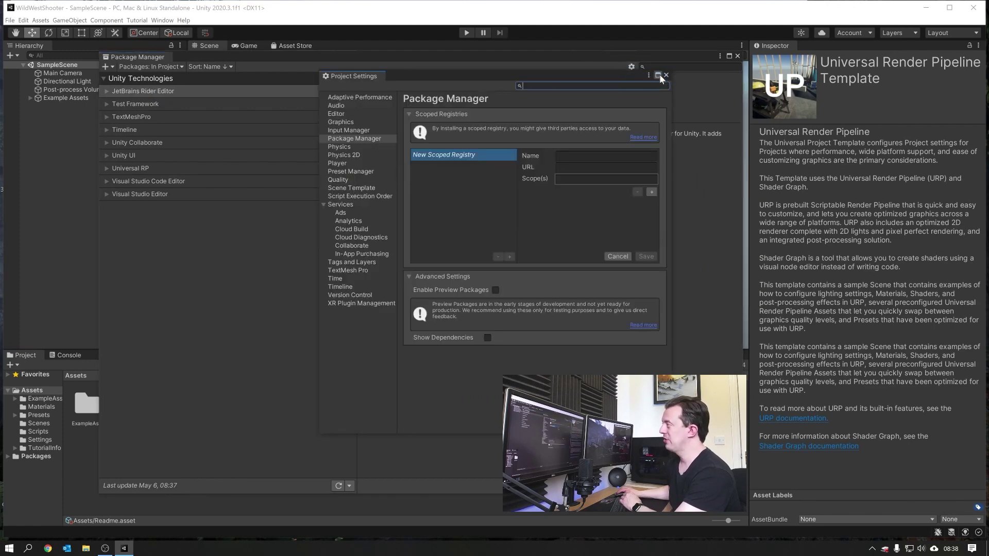
left_click_drag(340, 78, 738, 45)
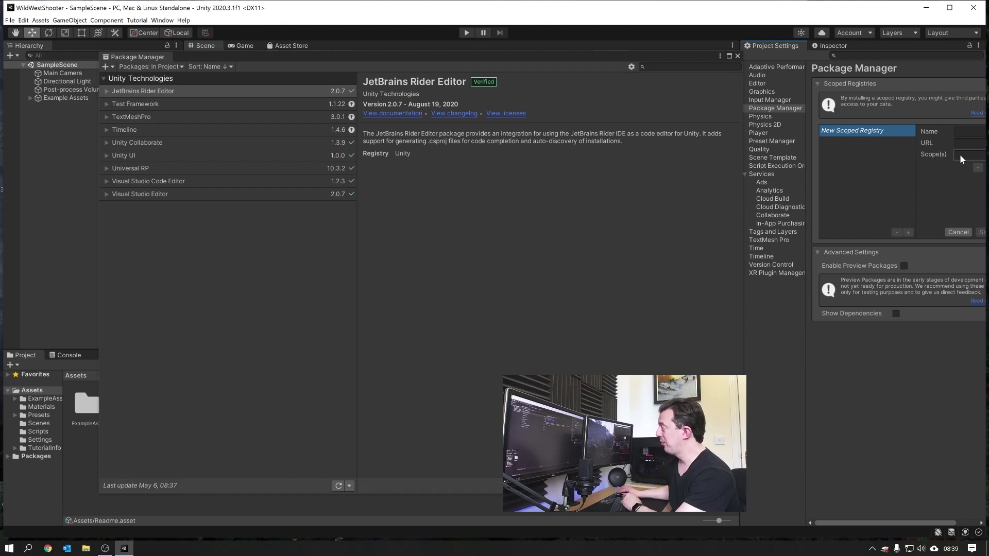
Enable preview packages, accept the warning, and list packages from the Unity Registry
left_click(903, 266)
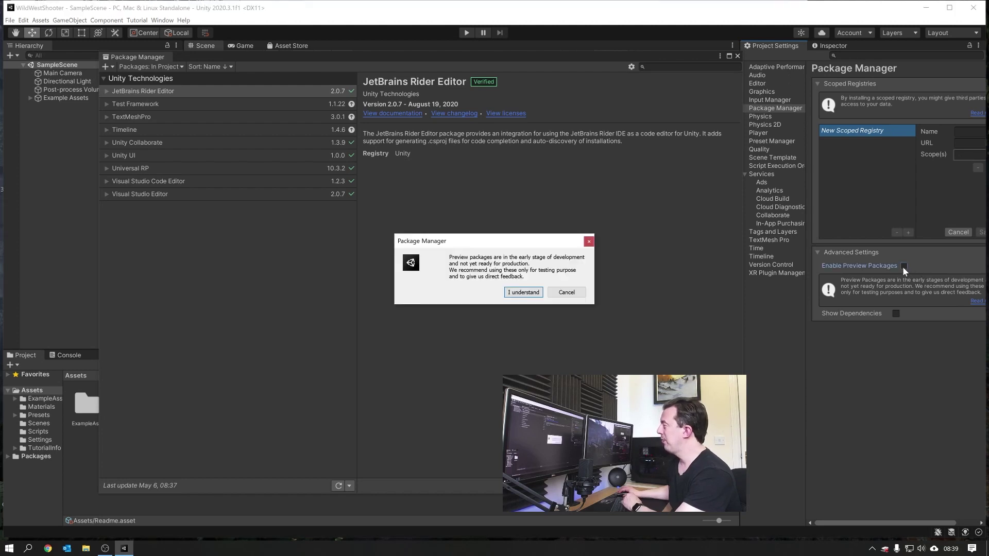
left_click(524, 294)
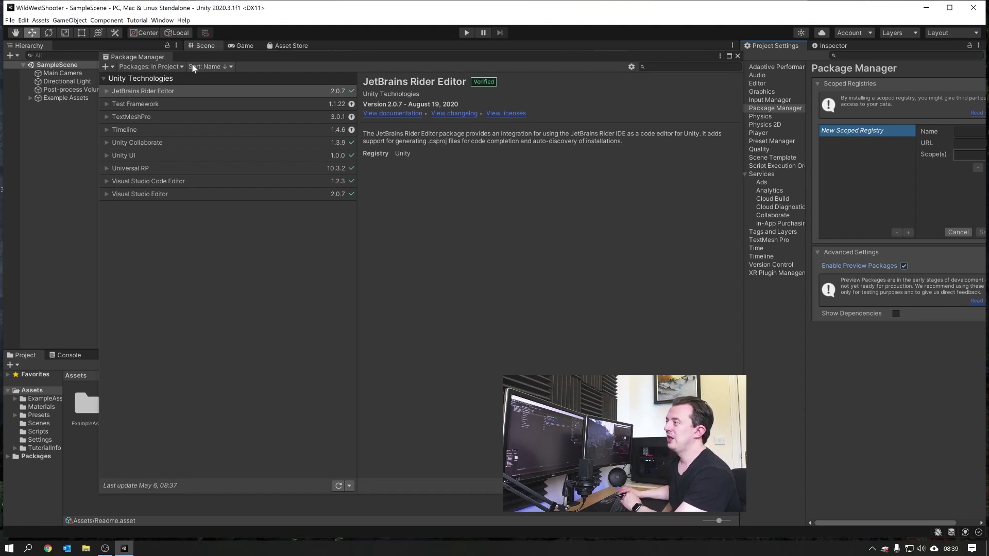
left_click(169, 67)
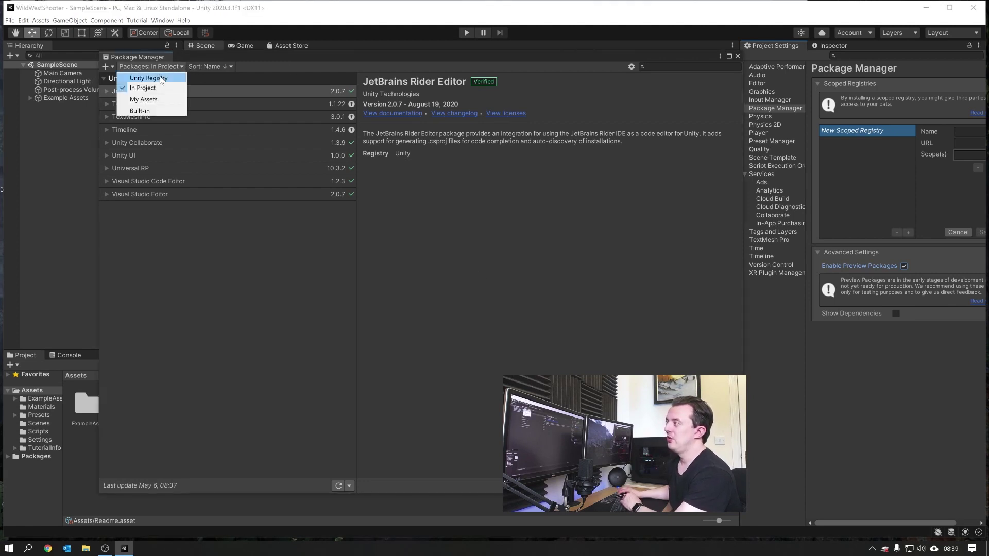
left_click(155, 78)
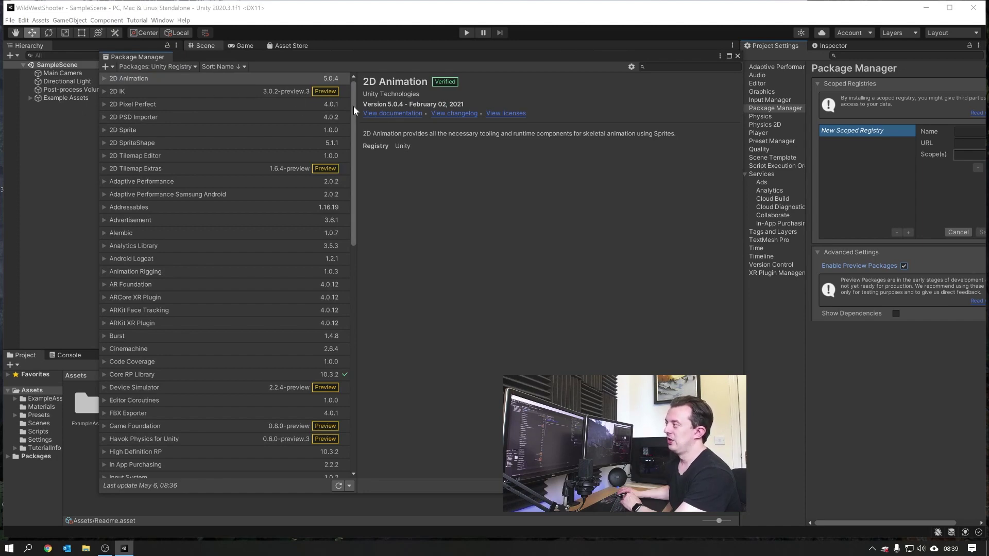
left_click_drag(353, 106, 370, 368)
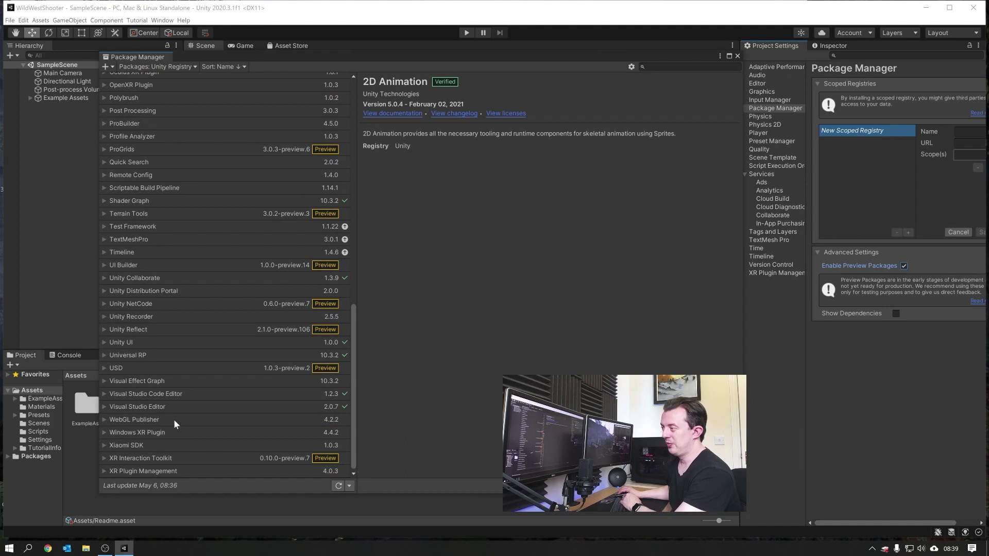
Choose XR Interaction Toolkit version 1.0.0-pre.3 from its other versions to install
left_click(110, 460)
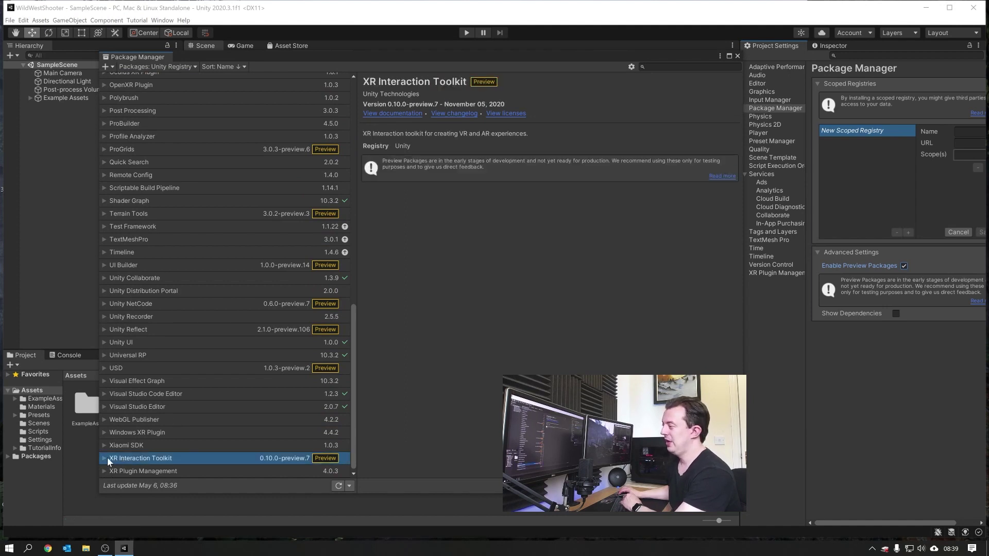
left_click(103, 459)
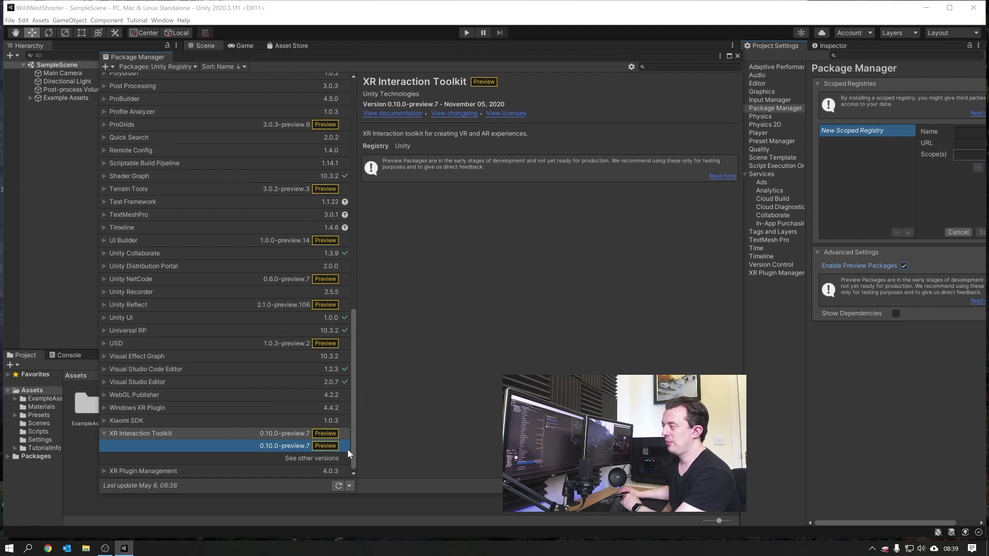
left_click(307, 457)
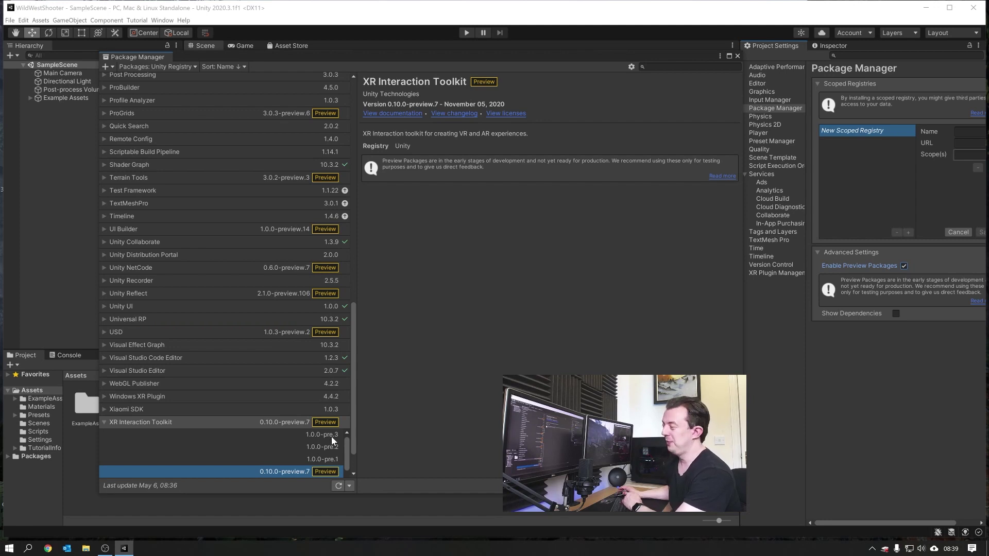
left_click(332, 437)
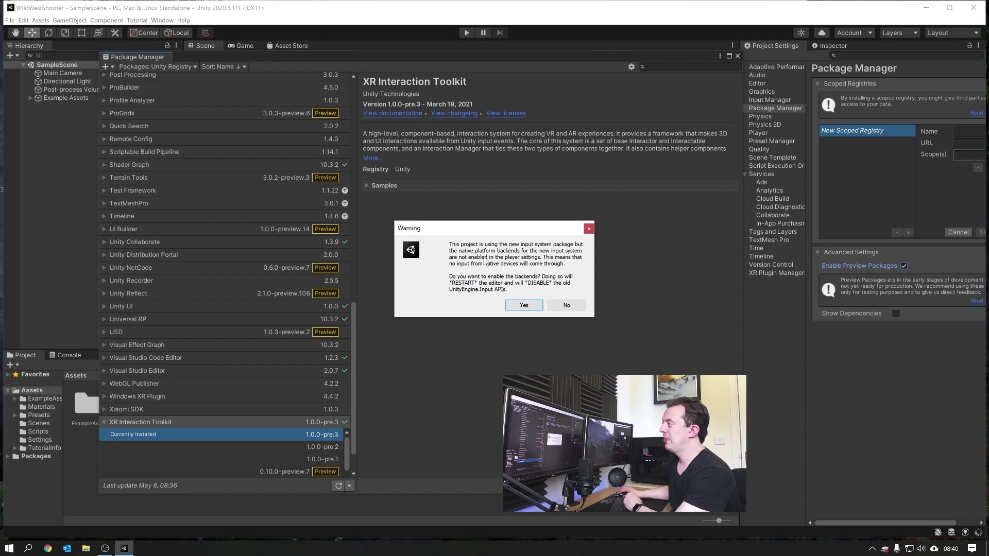
Enable the new input system backends, then import the XR Interaction Toolkit's Default Input Actions sample
left_click(520, 306)
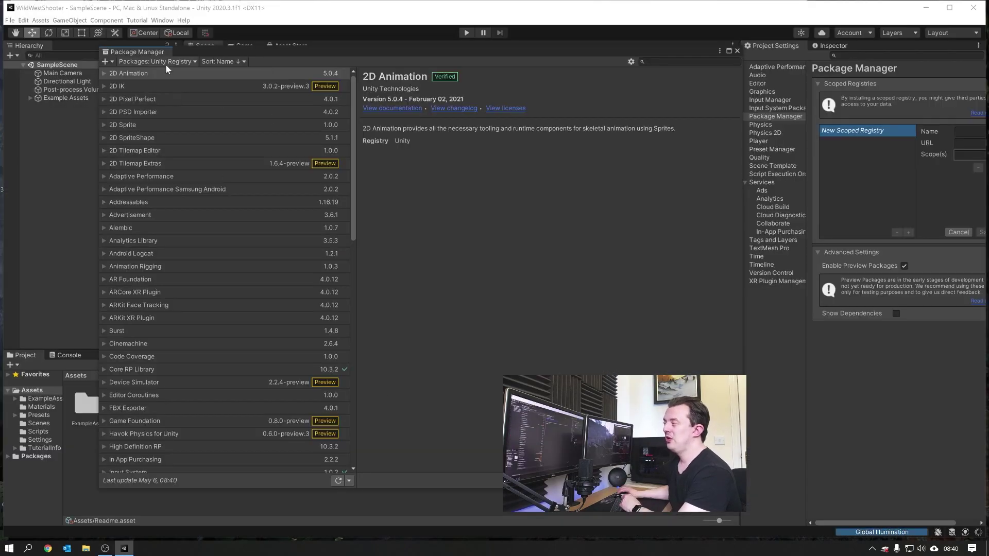
scroll(222, 184, "down", 3)
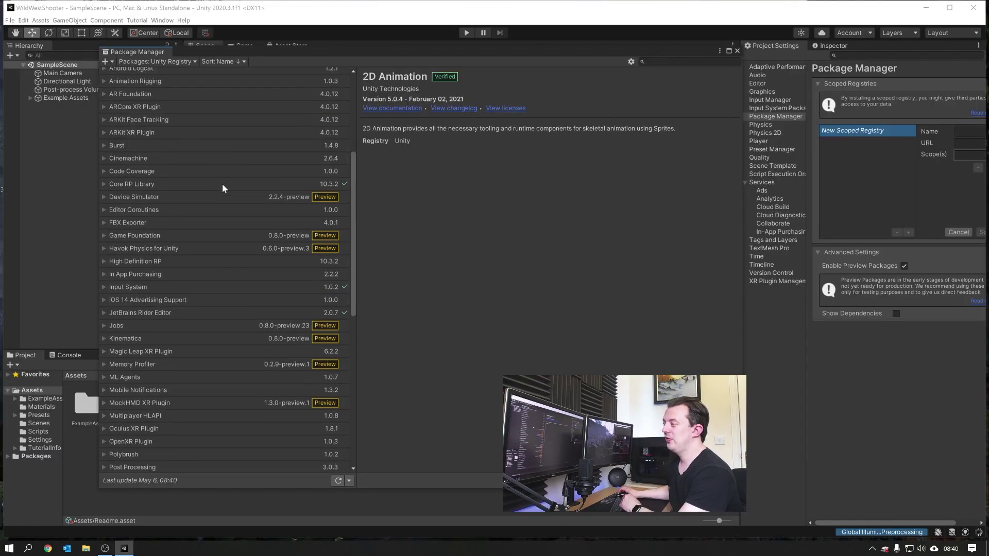
scroll(221, 184, "down", 6)
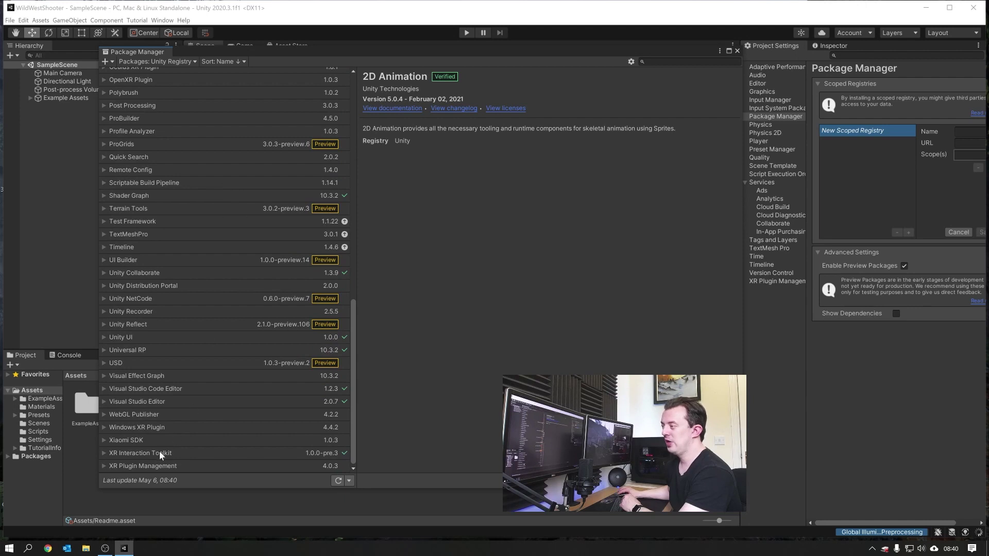
left_click(159, 453)
left_click(365, 180)
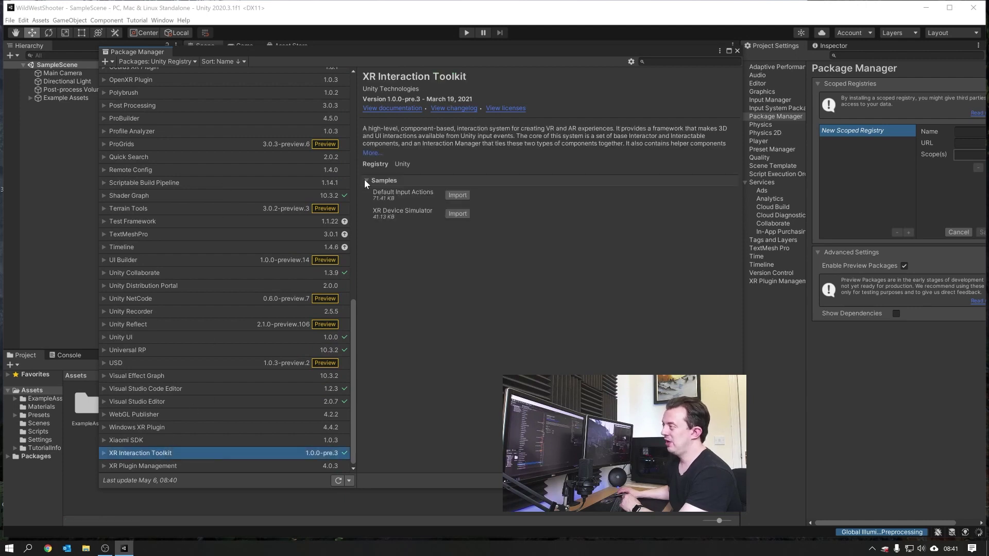
left_click(455, 195)
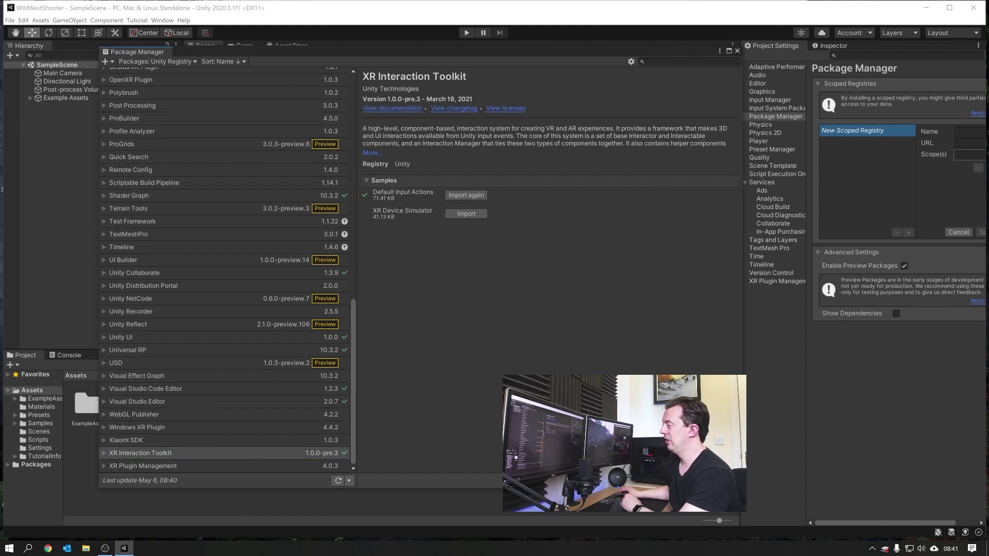
Close the Package Manager and install XR Plugin Management from Project Settings
left_click(738, 51)
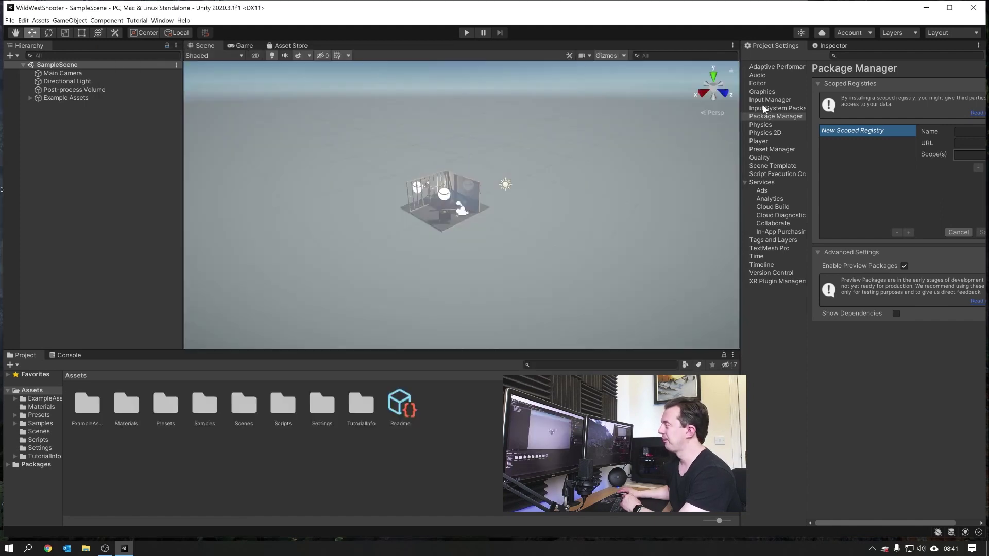
left_click(755, 281)
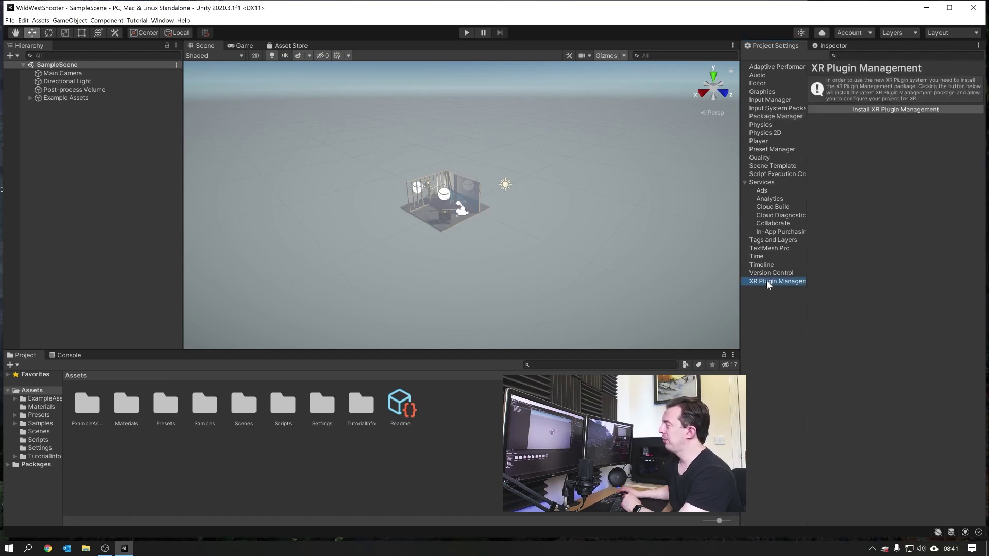
left_click_drag(738, 246, 724, 245)
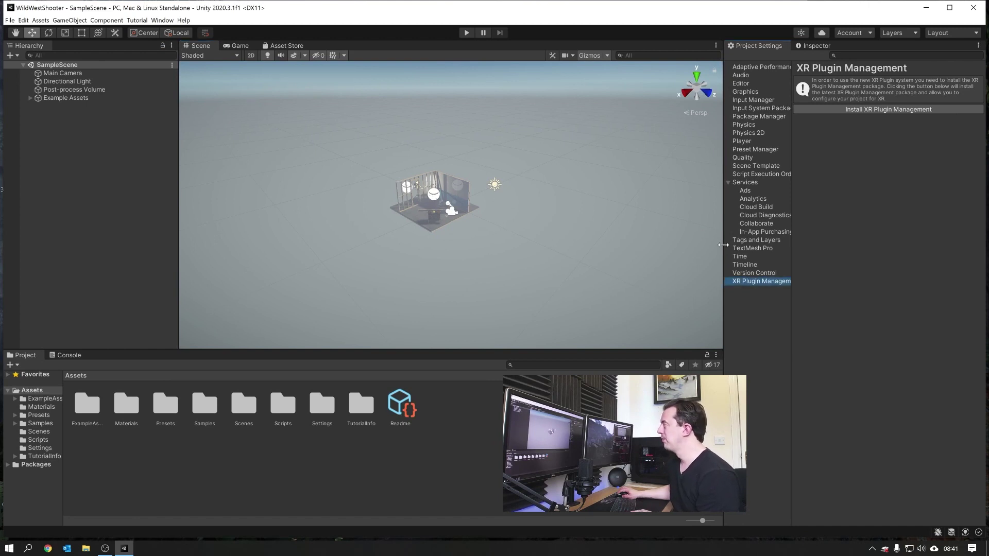
left_click(864, 108)
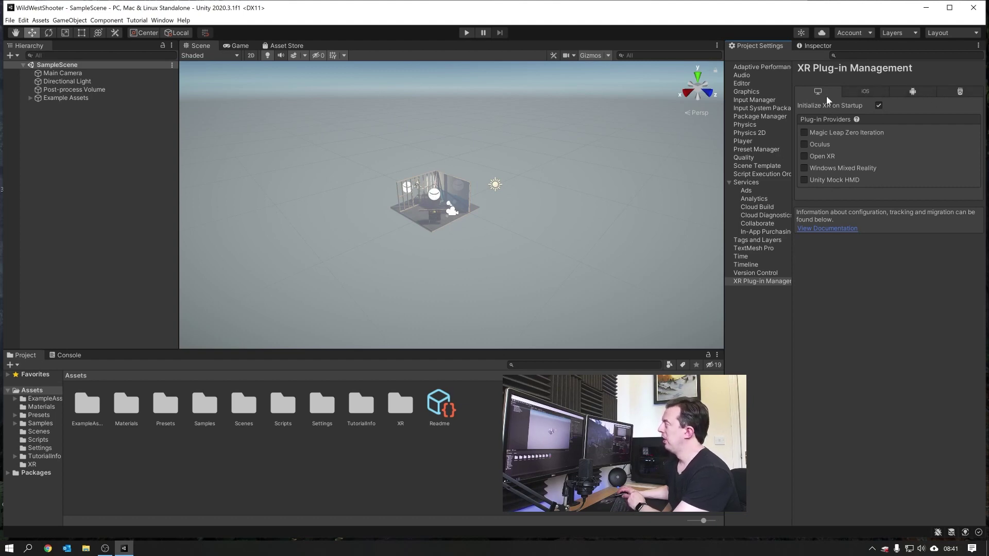
Enable the Oculus provider on the Desktop and Android tabs and show the Oculus settings
left_click(804, 144)
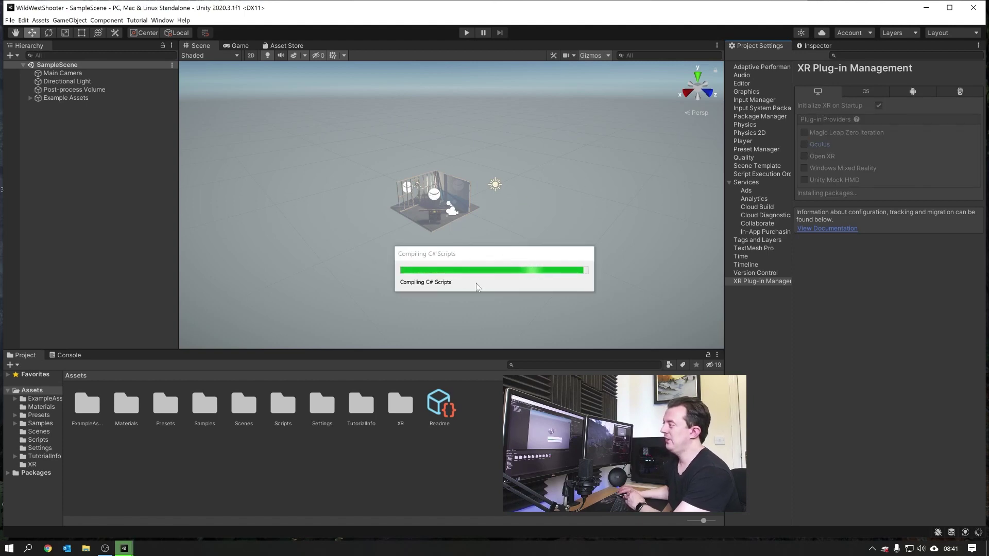
left_click(920, 91)
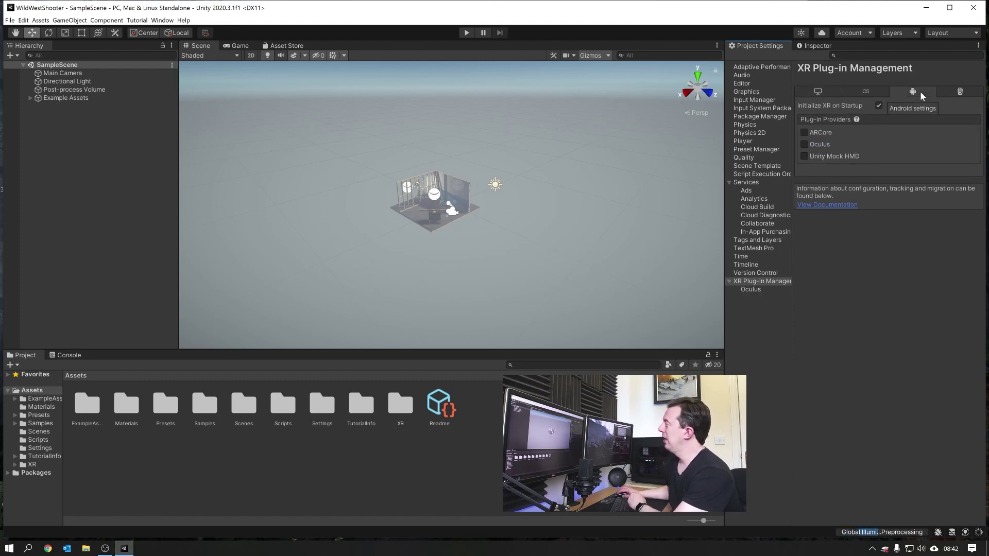
left_click(804, 145)
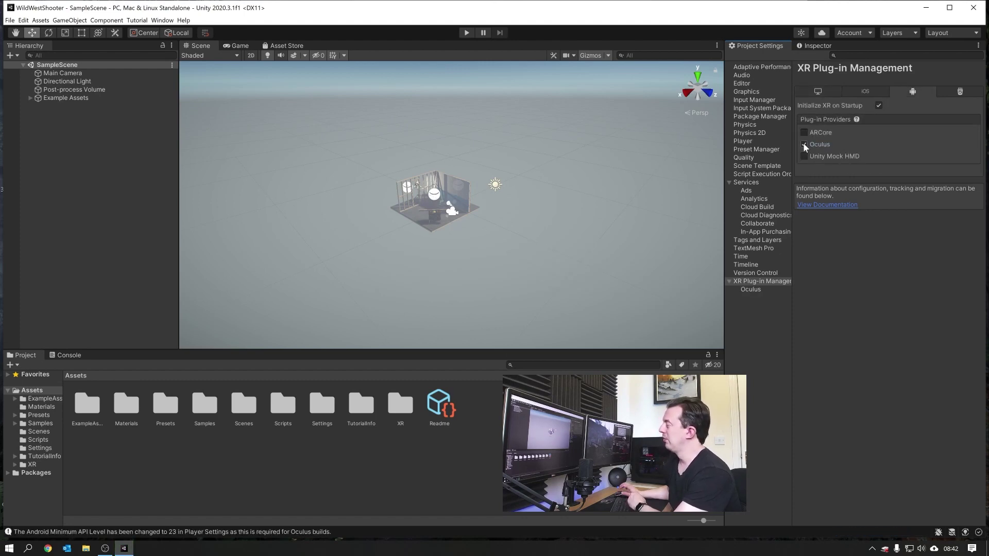
left_click(753, 289)
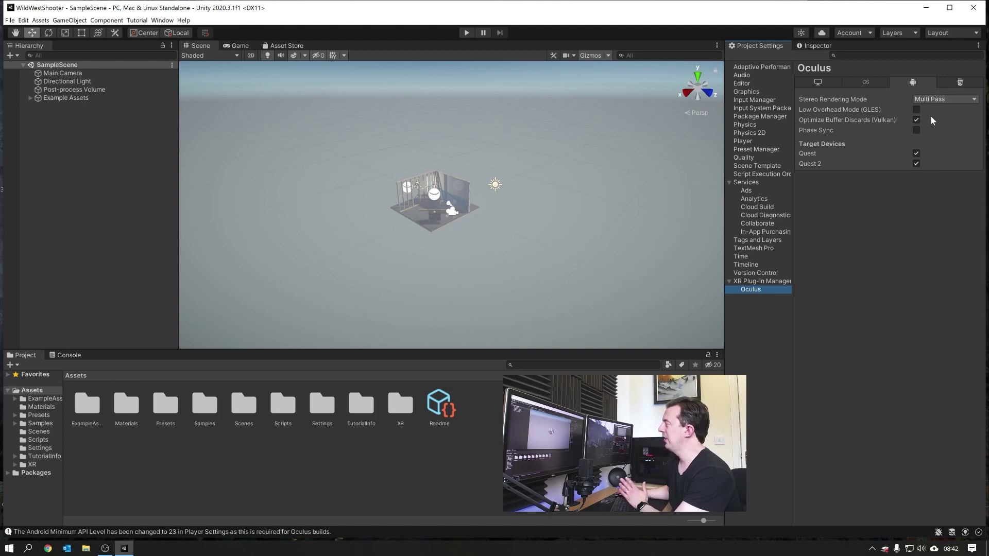
left_click(819, 81)
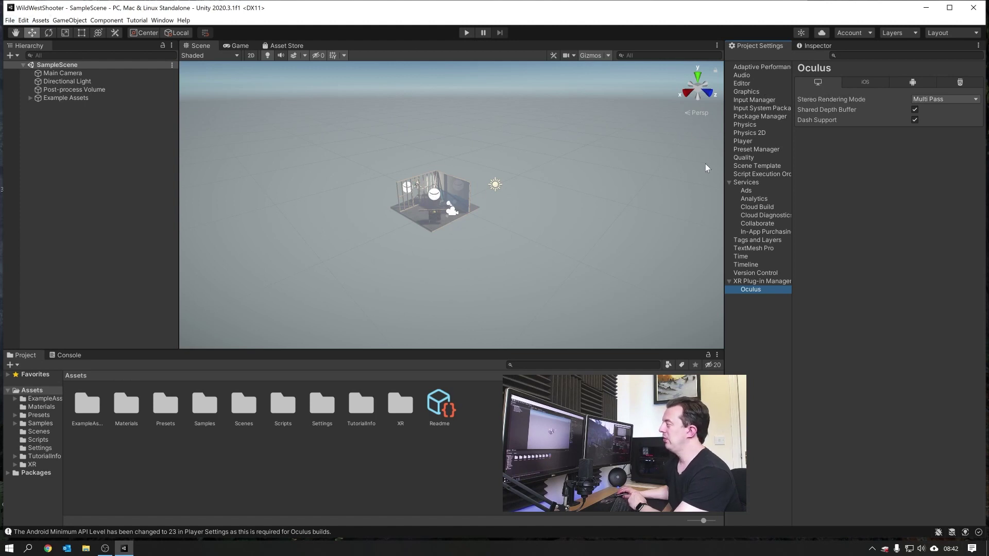
In Build Settings, select Android, choose ASTC texture compression, and switch platform
left_click(9, 21)
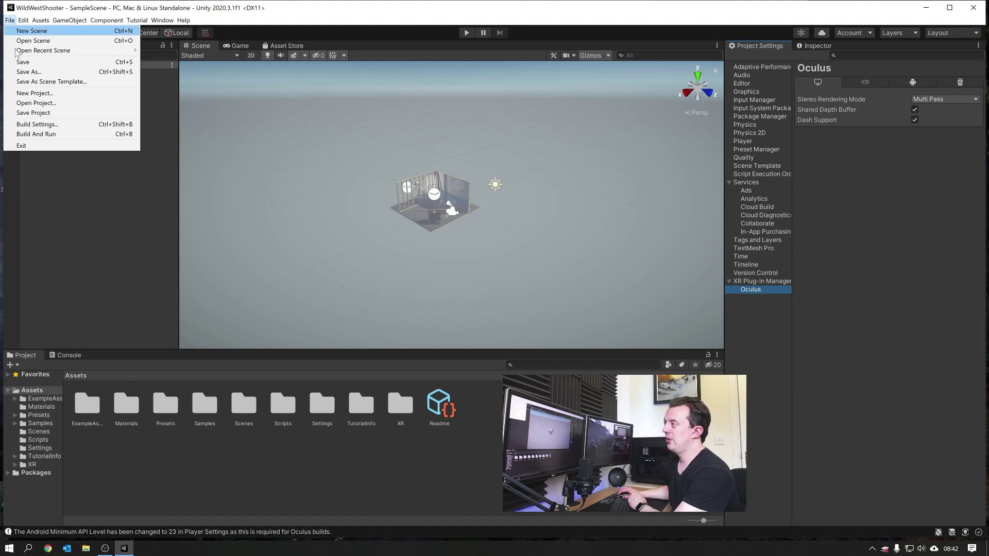
left_click(40, 126)
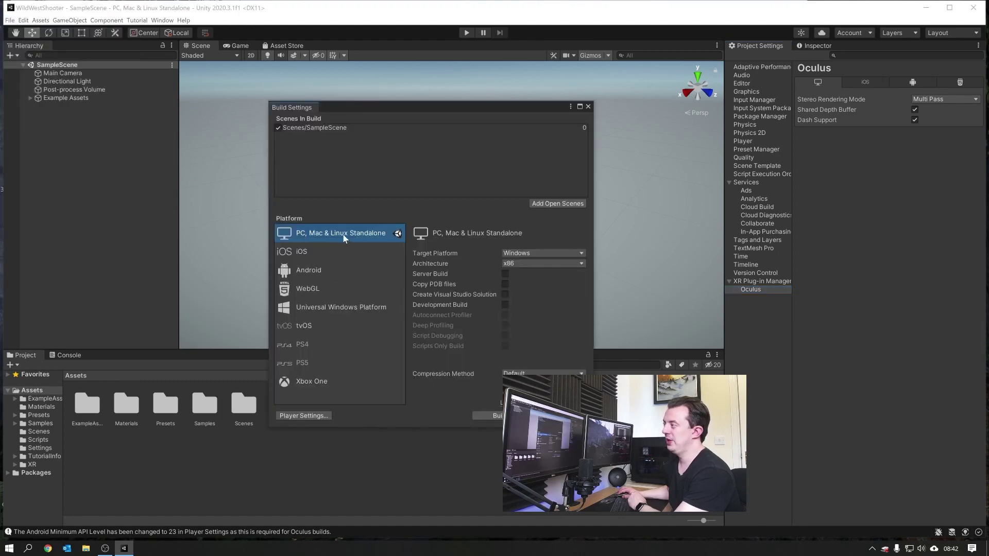
left_click(309, 270)
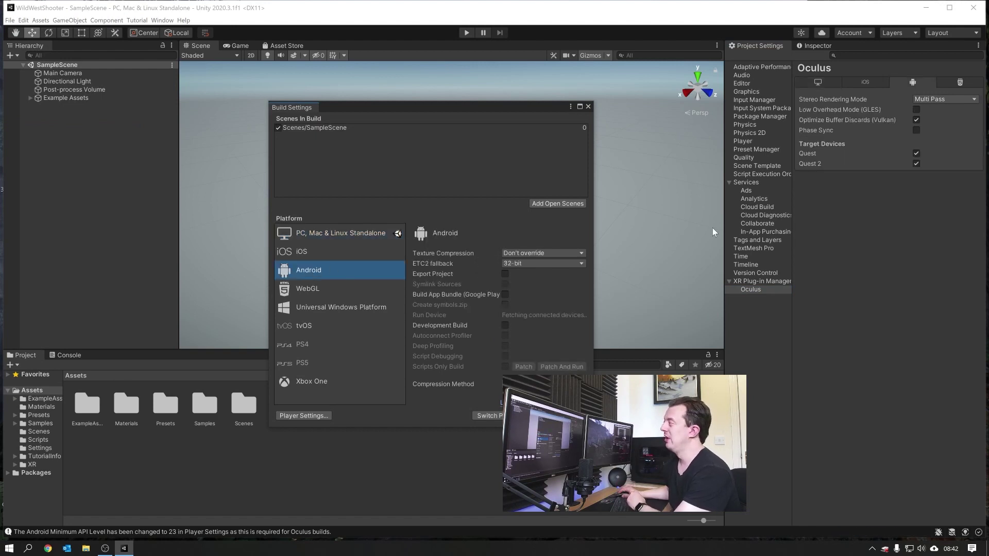
left_click(522, 254)
left_click(528, 295)
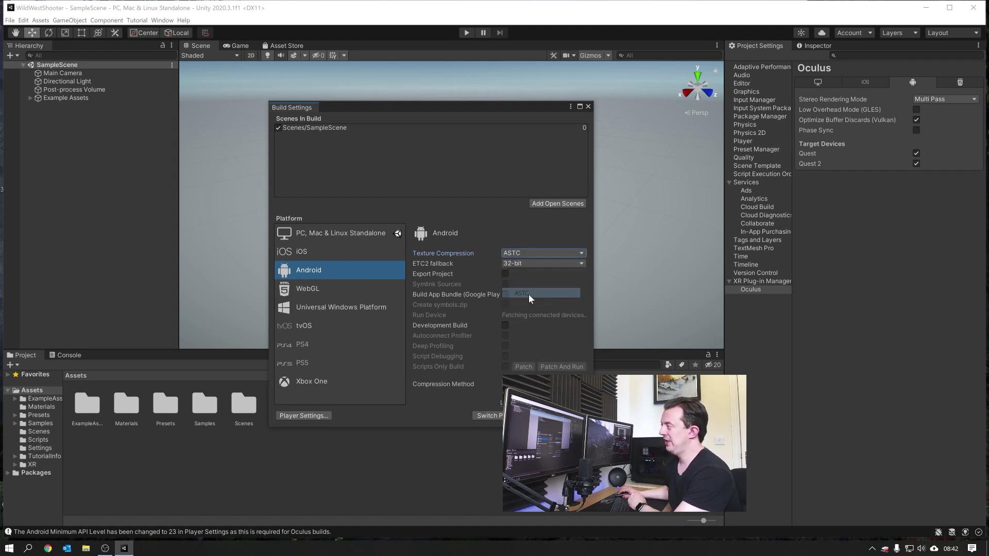
left_click(486, 416)
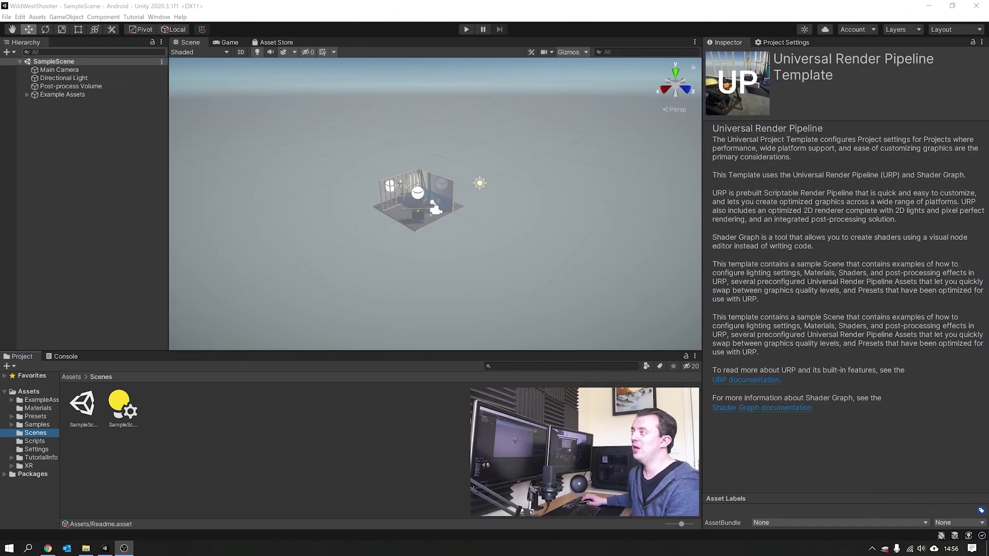
Create a new scene from the Empty template and bring up the Hierarchy's XR add options
left_click(7, 17)
key("Escape")
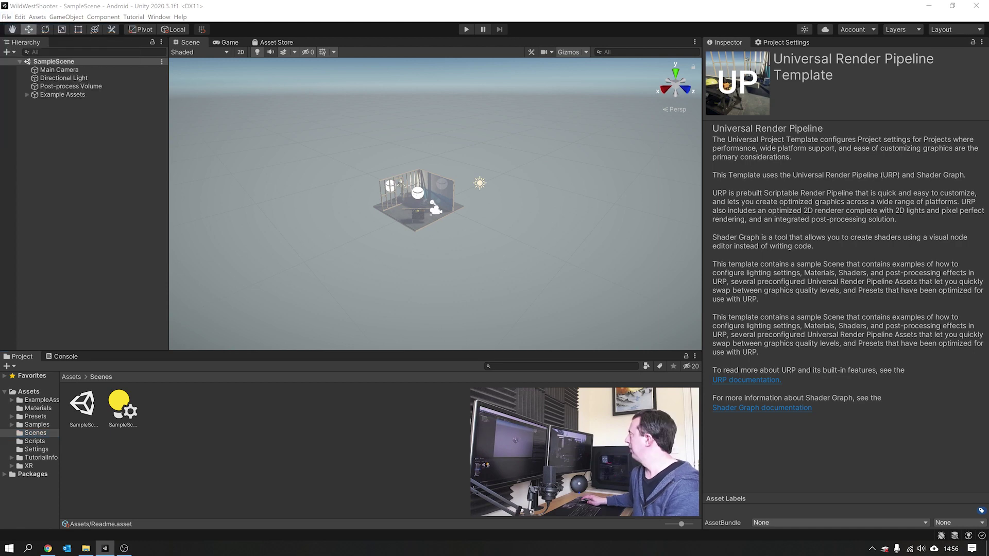
key("ctrl+n")
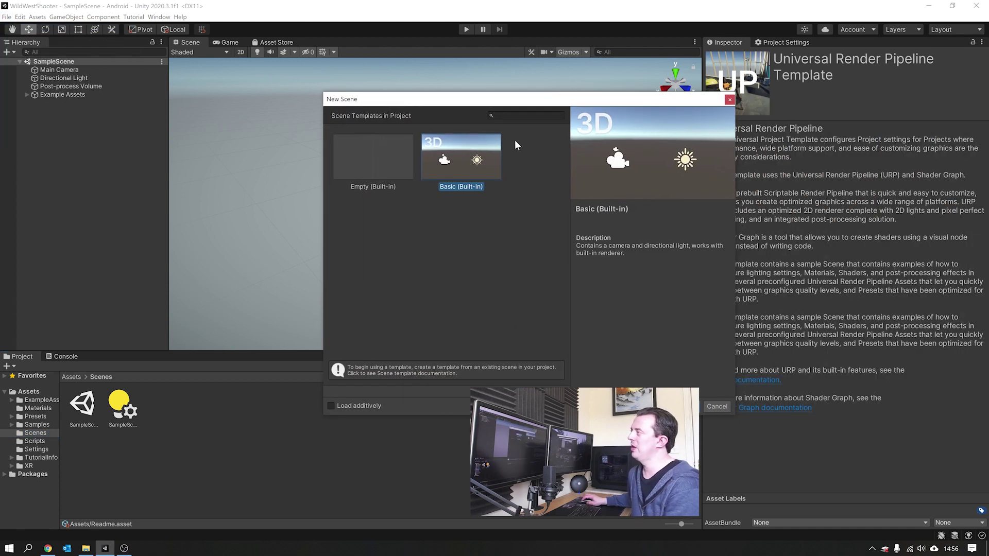
double_click(390, 155)
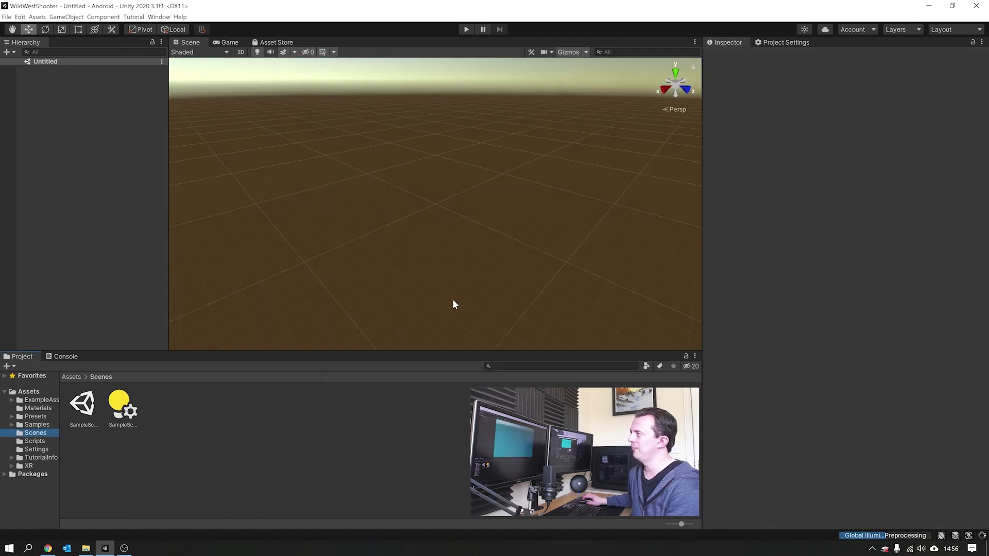
right_click_drag(371, 148, 355, 135)
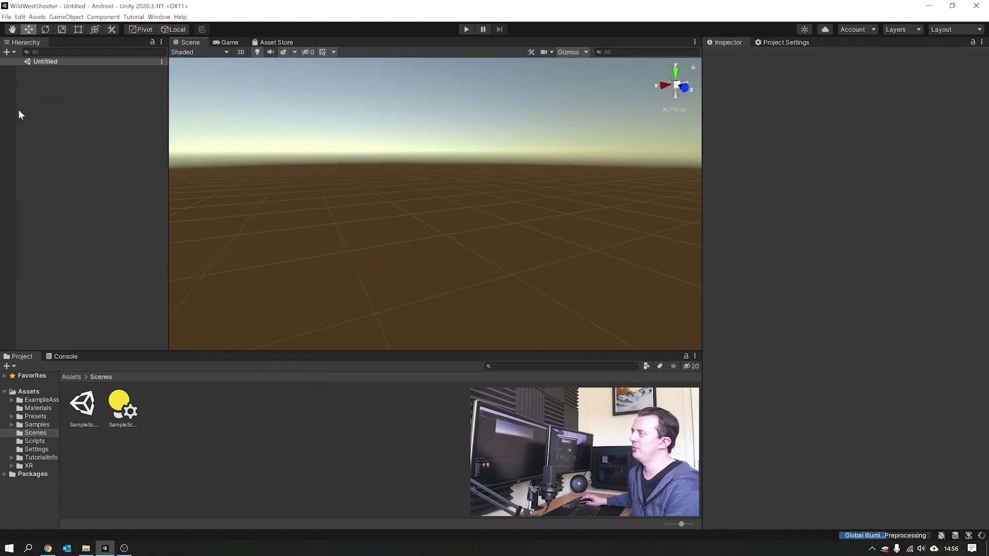
right_click(81, 112)
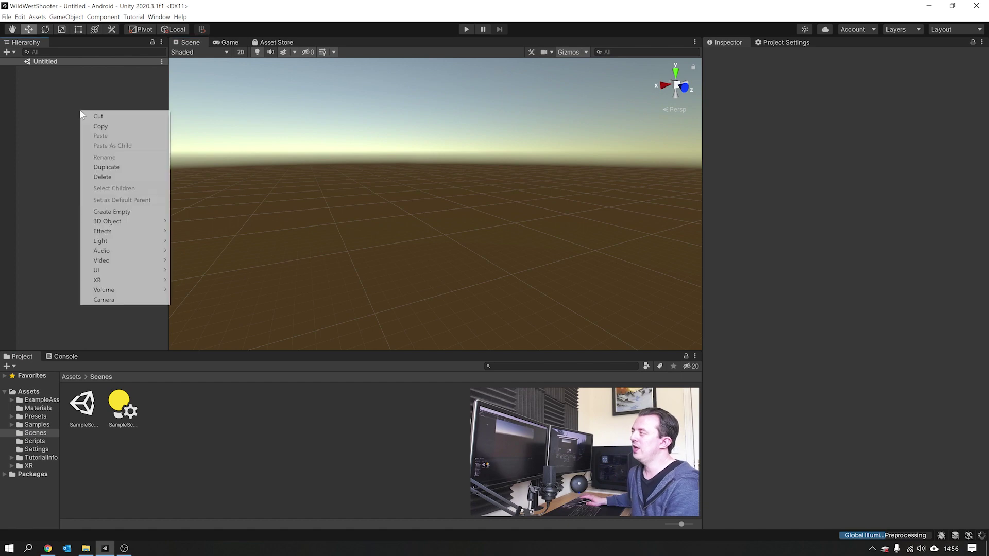
mouse_move(99, 281)
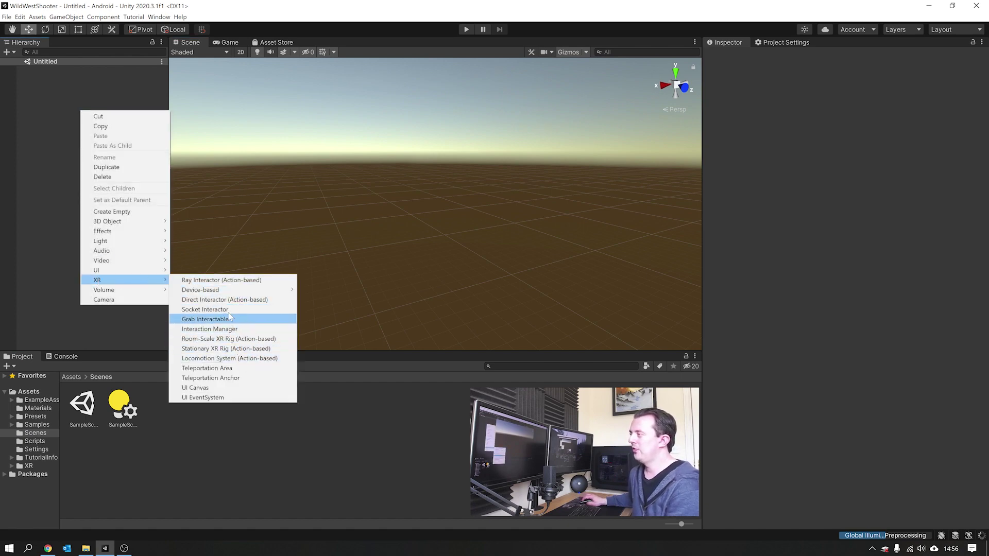
Add a room-scale action-based XR Rig and expand it down to Camera Offset
left_click(222, 340)
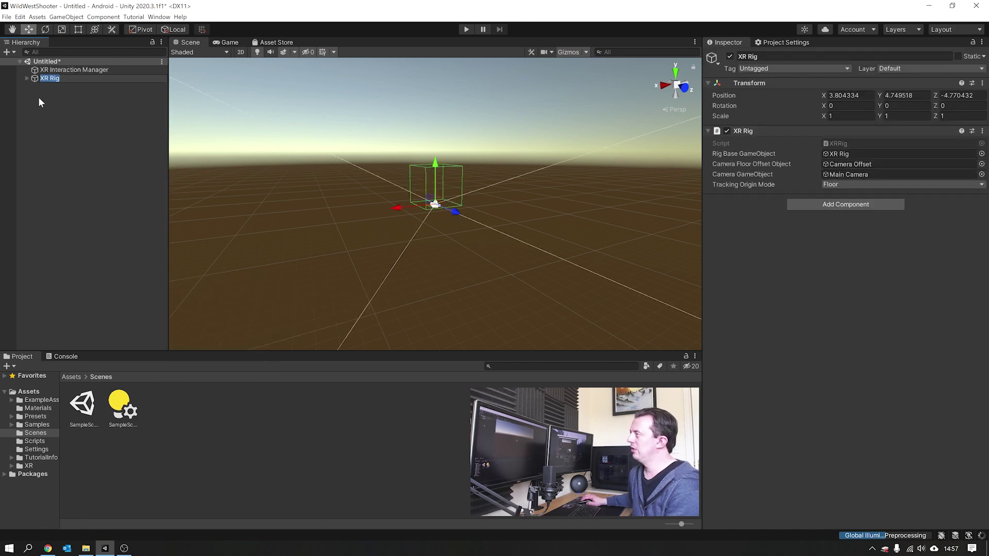
left_click(26, 78)
left_click(27, 79)
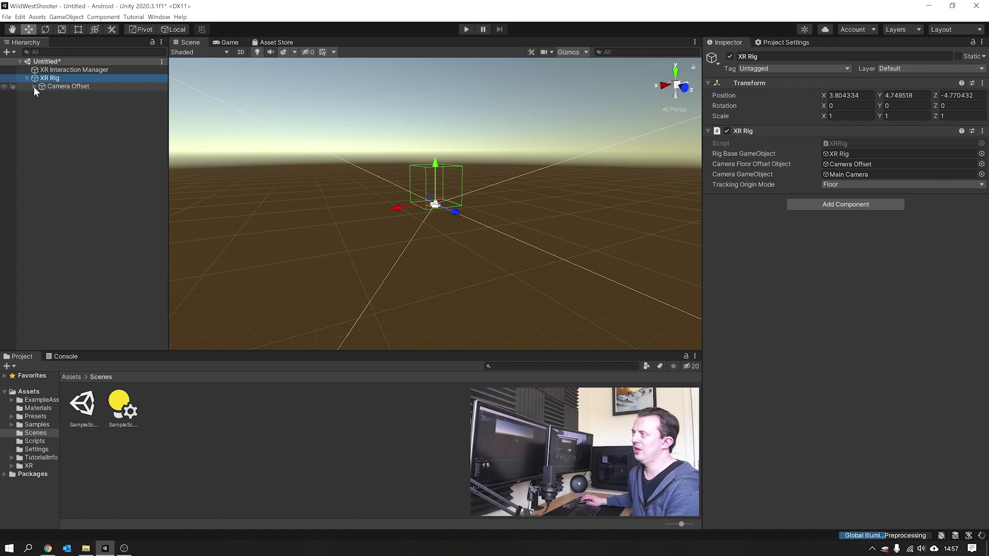
left_click(34, 87)
Inspect the Main Camera, both hand controllers and Camera Offset, then select XR Rig
left_click(67, 96)
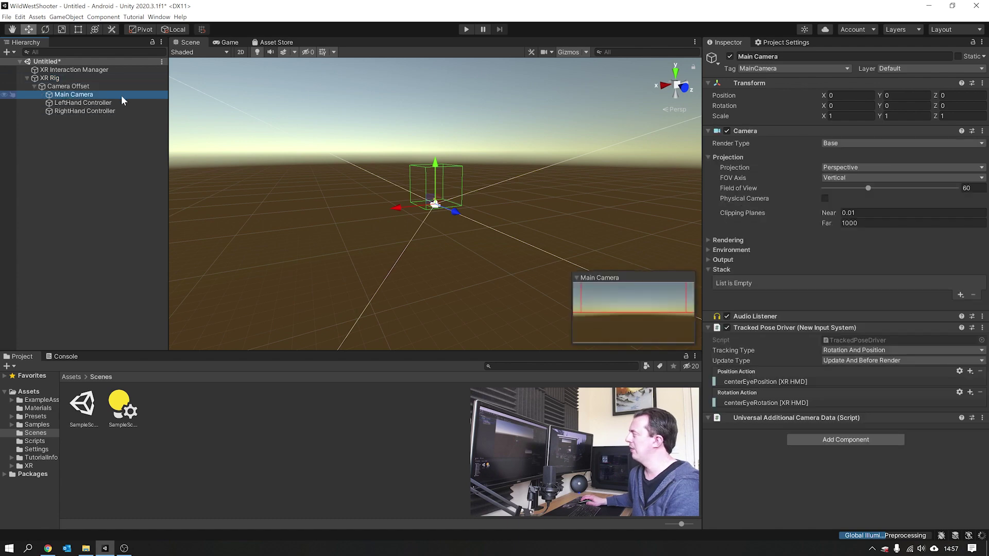
left_click(88, 102)
left_click(85, 110)
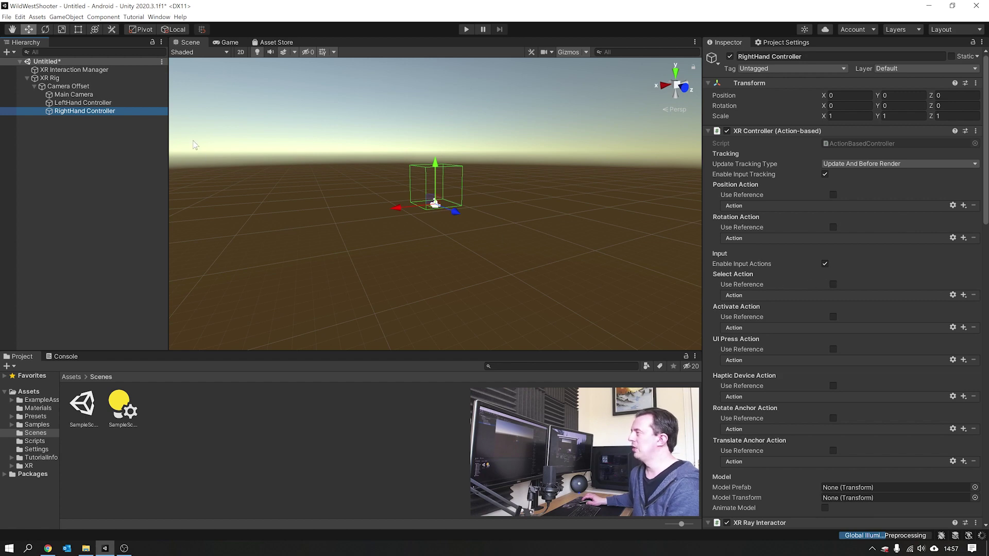
left_click(66, 102)
left_click(65, 94)
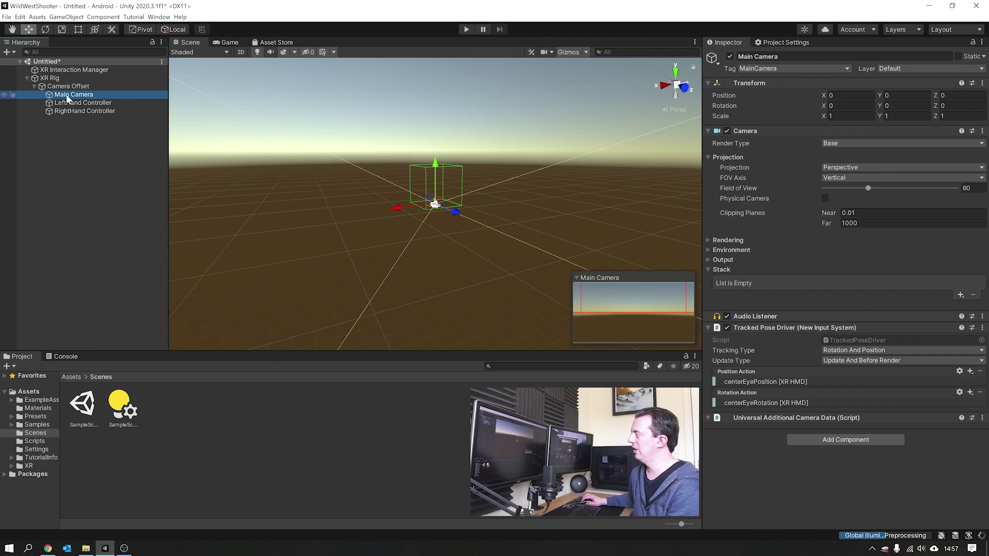
left_click(66, 86)
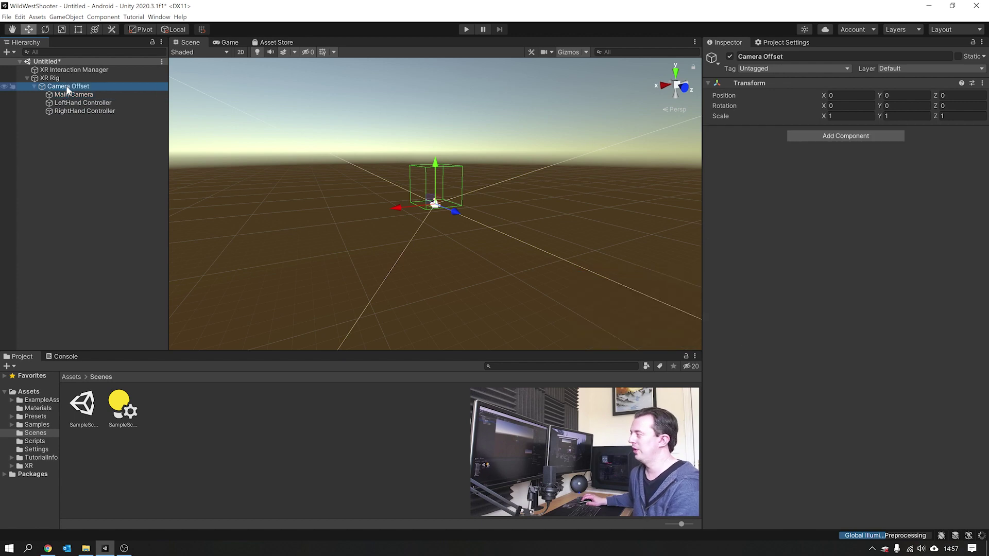
left_click(44, 77)
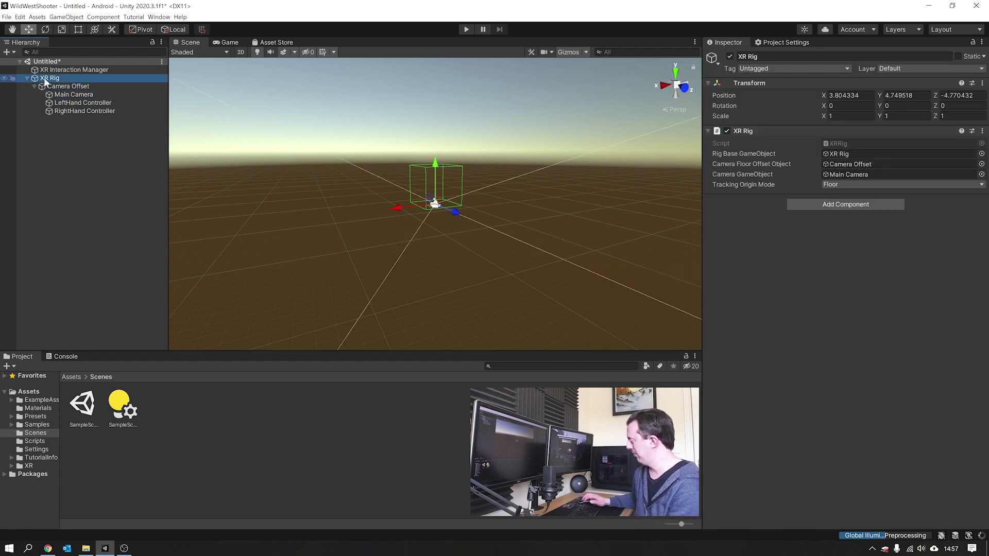
Delete the XR Rig and browse into Samples > XR Interaction Toolkit > 1.0.0-pre.3
key("Delete")
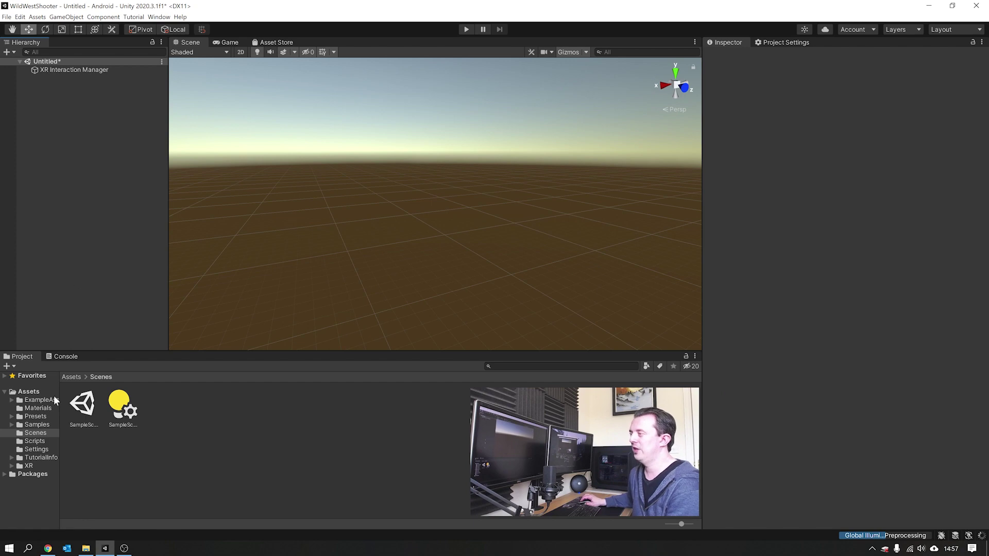
left_click(36, 425)
double_click(84, 408)
left_click(85, 415)
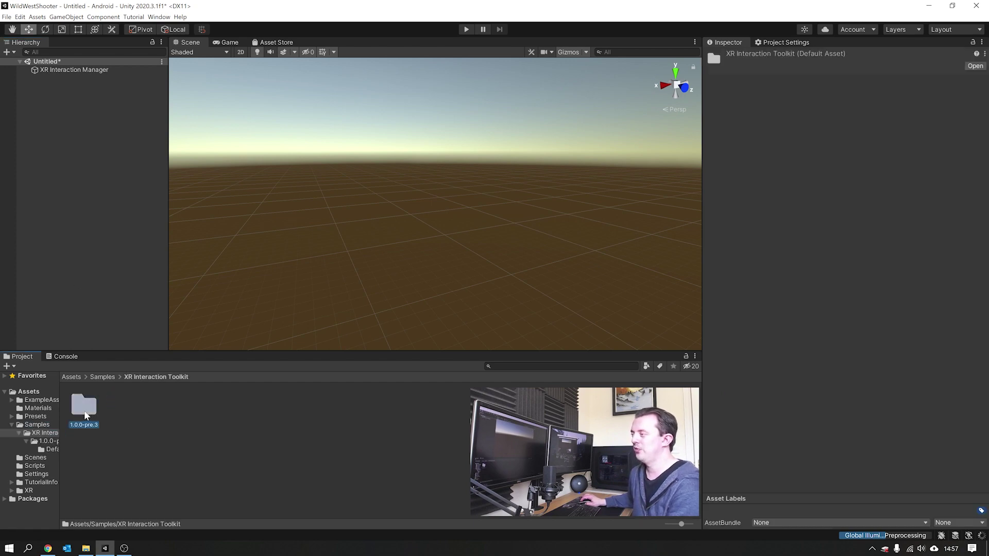
double_click(85, 415)
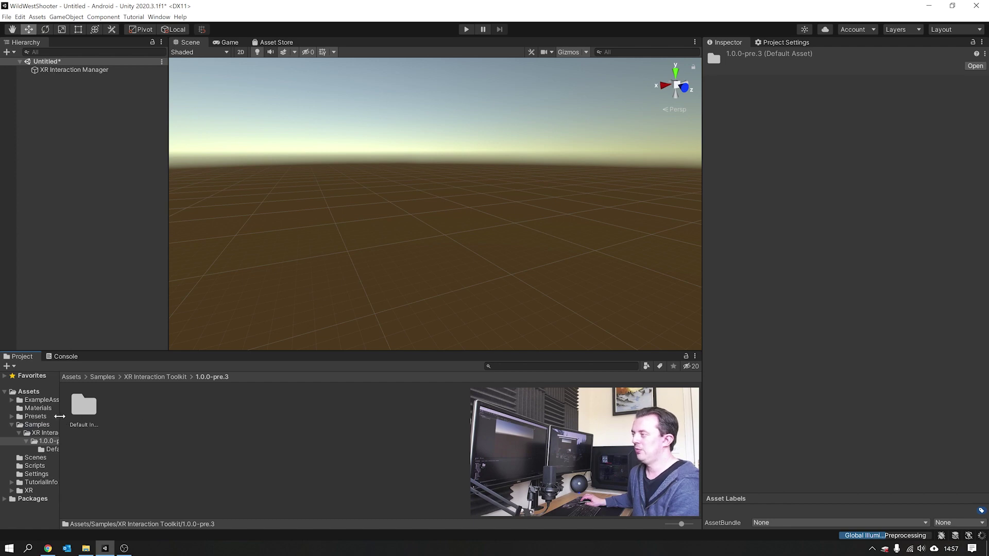
Open the Default Input Actions folder and inspect the XRI Default Input Actions asset
left_click_drag(59, 416, 128, 416)
left_click(79, 449)
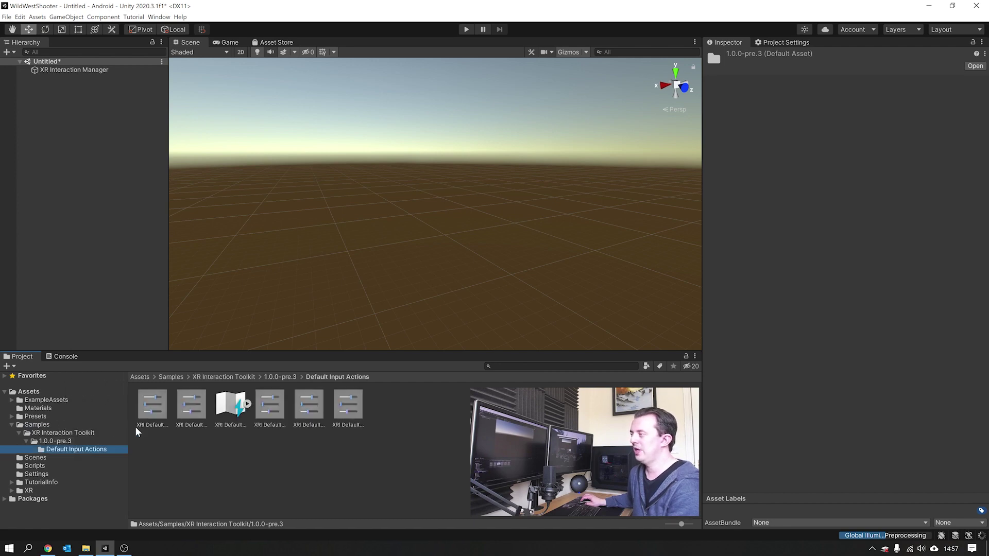
left_click(269, 408)
left_click(240, 412)
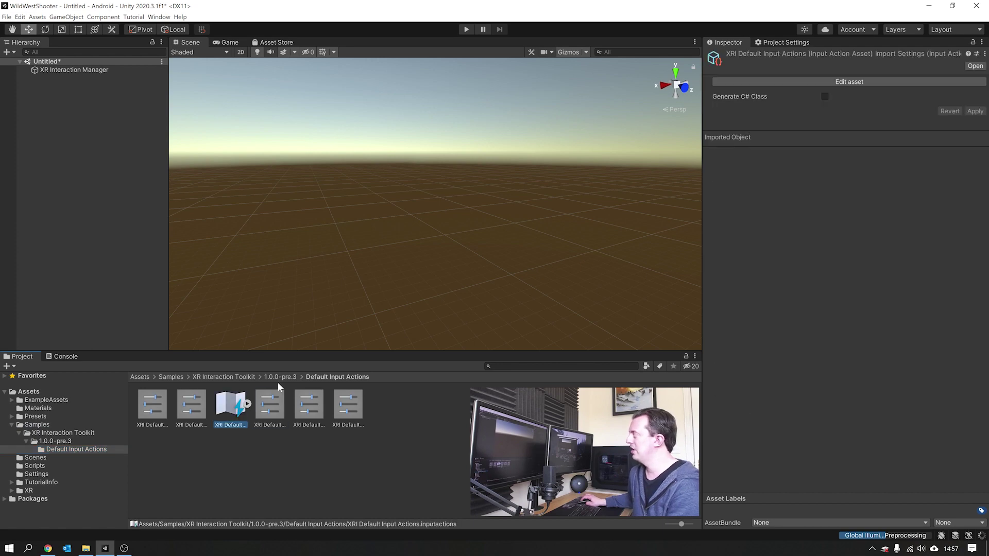
double_click(234, 404)
left_click(210, 228)
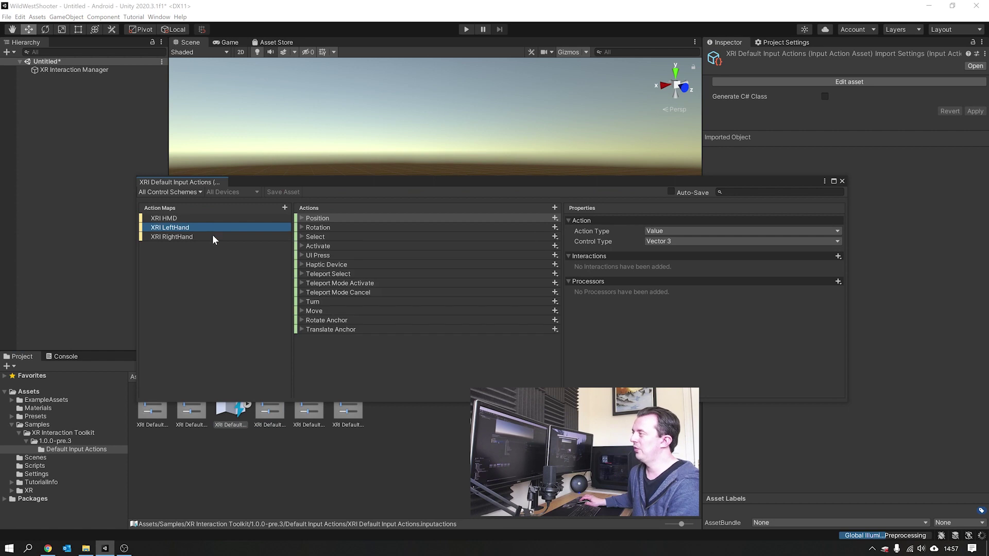
left_click(212, 236)
left_click(212, 219)
left_click(219, 228)
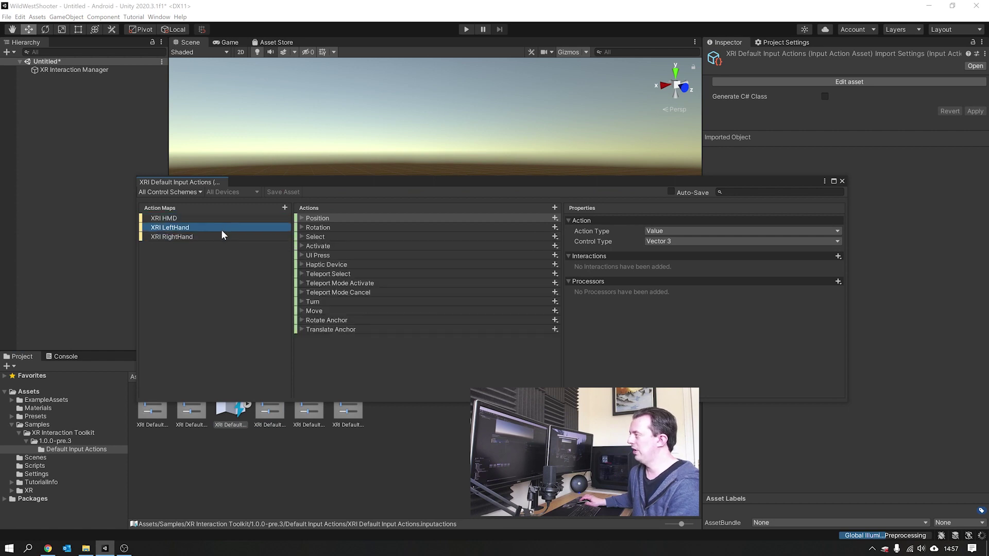
left_click(340, 228)
left_click(353, 246)
left_click(386, 283)
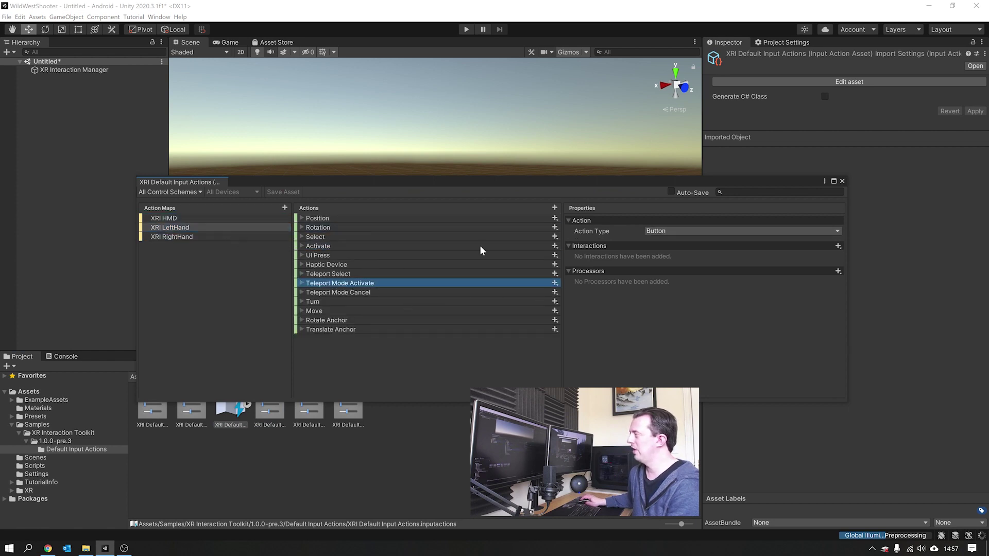
left_click(301, 284)
left_click(324, 293)
left_click(328, 303)
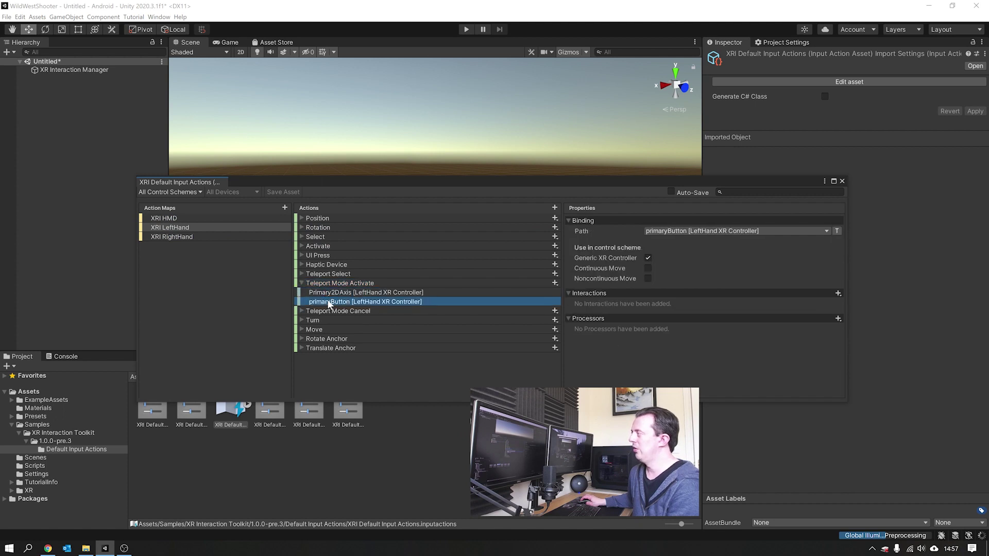
left_click(842, 181)
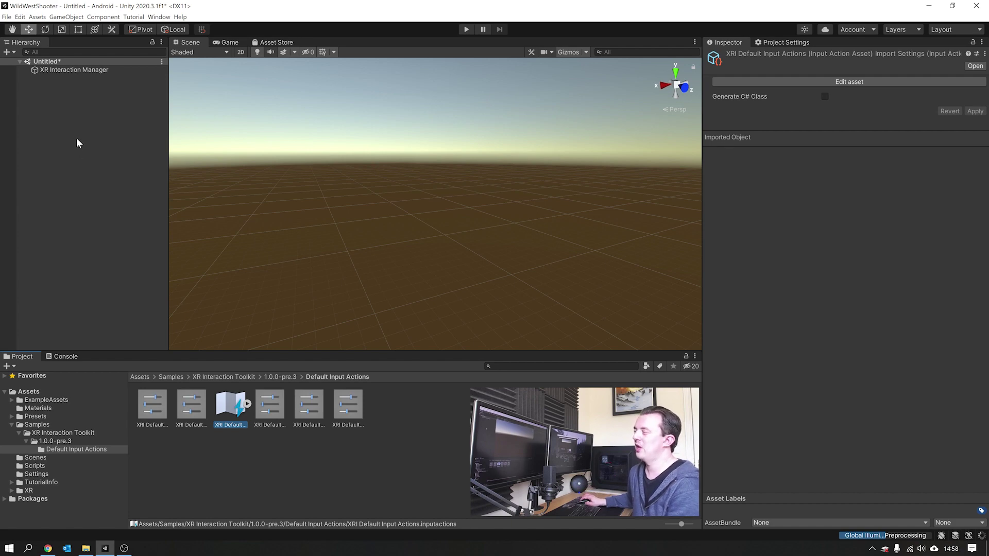
Add both the XRI Default Left and Right Controller presets as ActionBasedController defaults
left_click(273, 411)
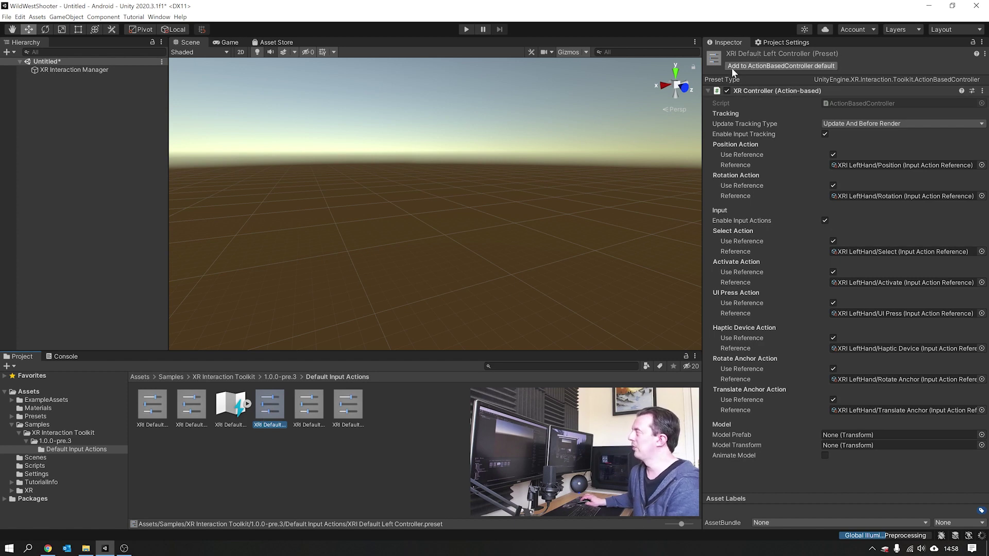
left_click(781, 66)
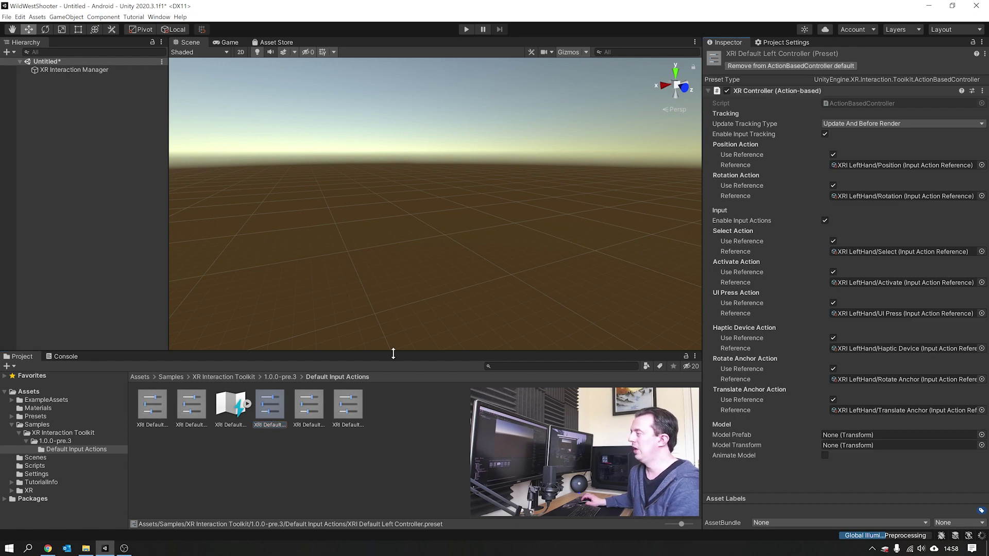
left_click(301, 415)
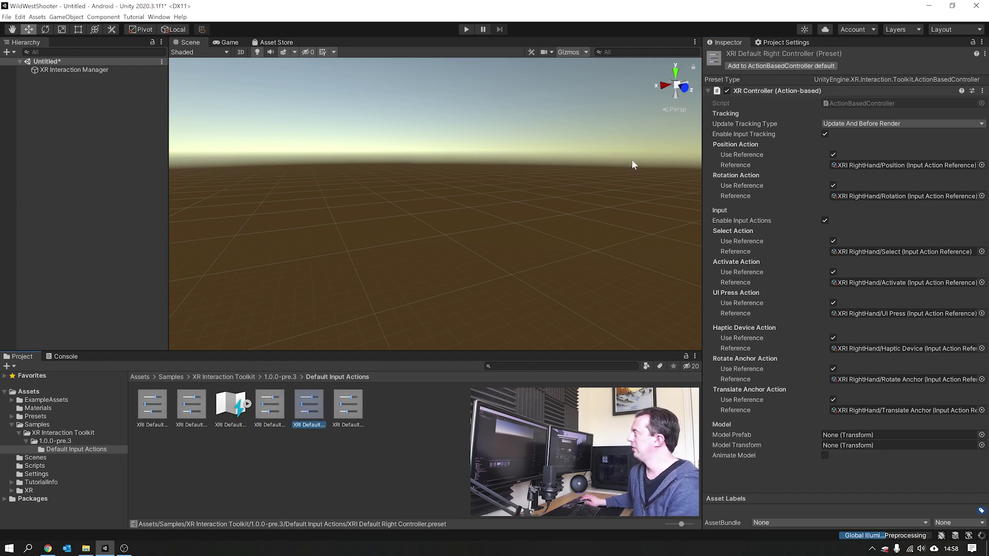
left_click(770, 66)
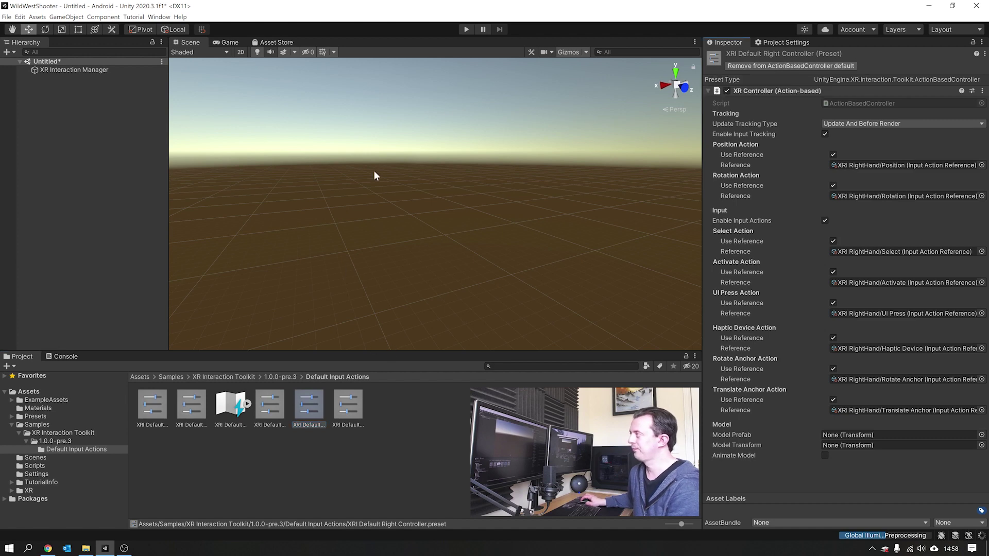
In Project Settings > Preset Manager, set the Right Controller preset's filter to 'Right'
left_click(784, 43)
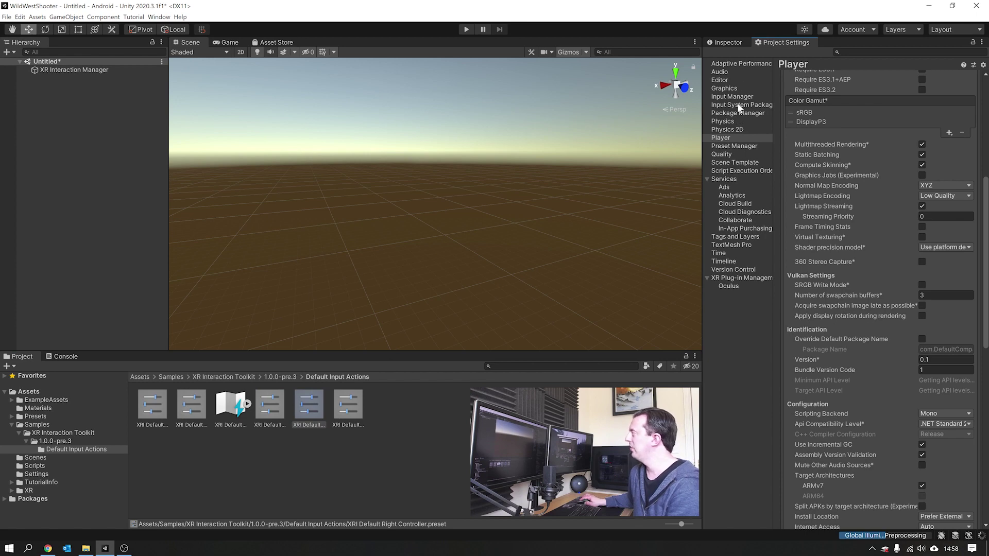
left_click(737, 147)
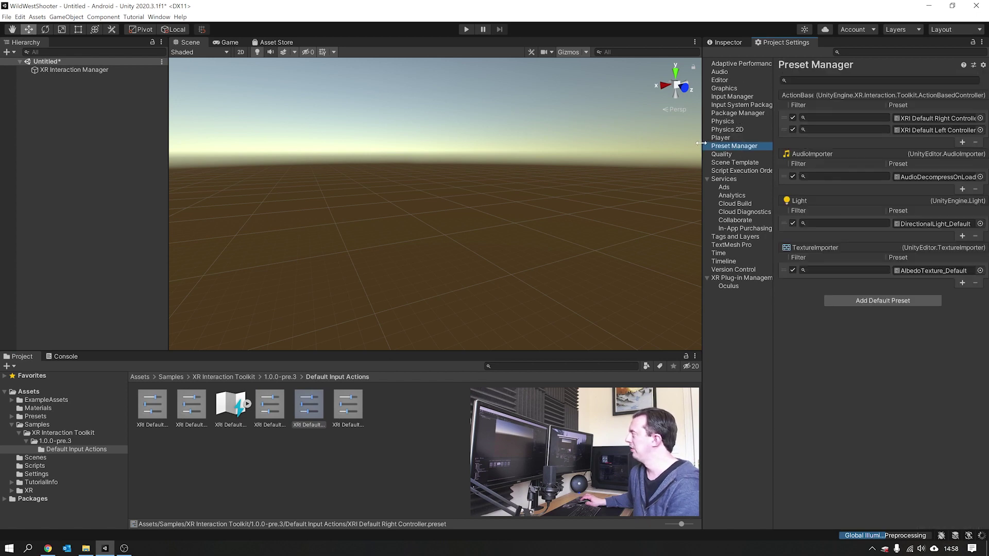
left_click_drag(701, 142, 649, 113)
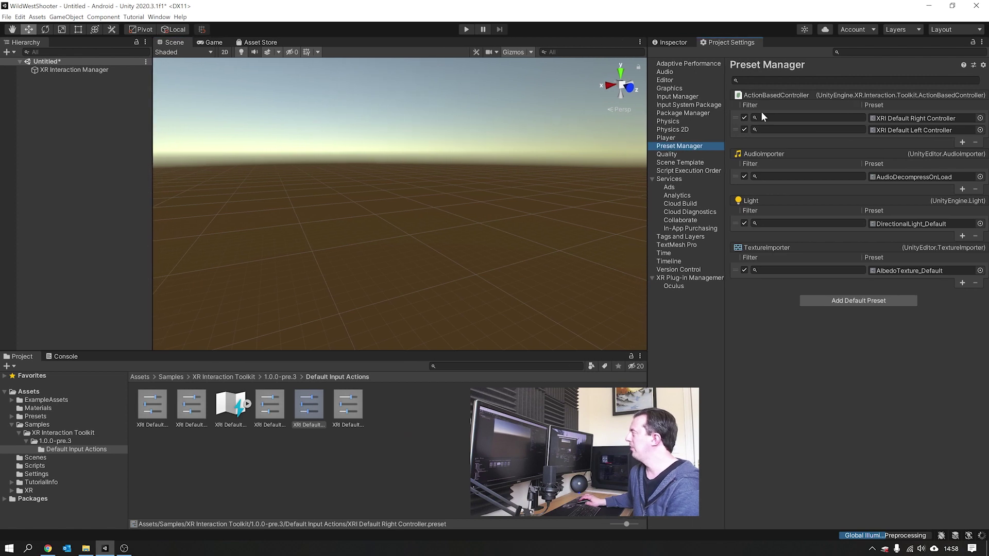
left_click(764, 117)
type("Righ")
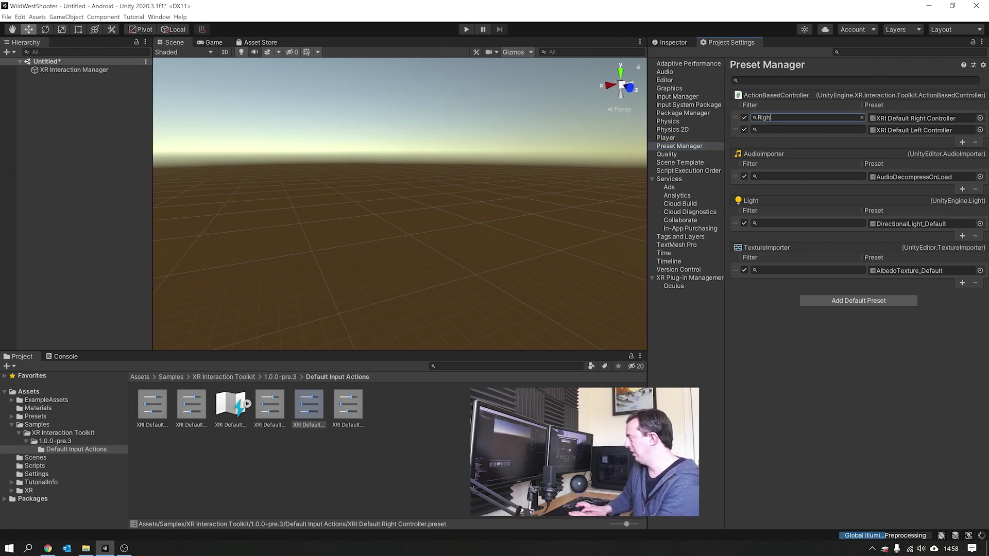
type("t")
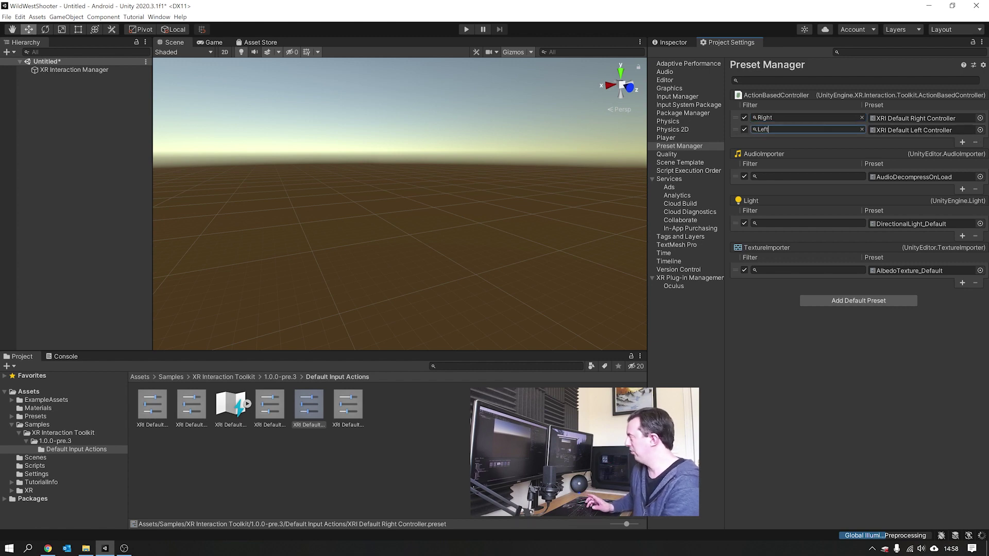
left_click(249, 257)
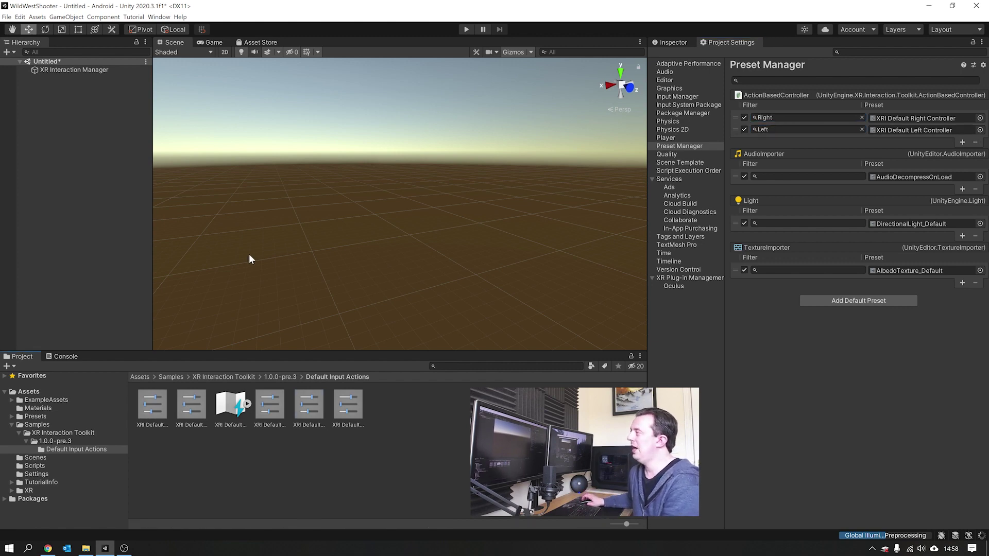
Add a room-scale action-based XR Rig and inspect its LeftHand Controller
right_click(69, 163)
mouse_move(136, 331)
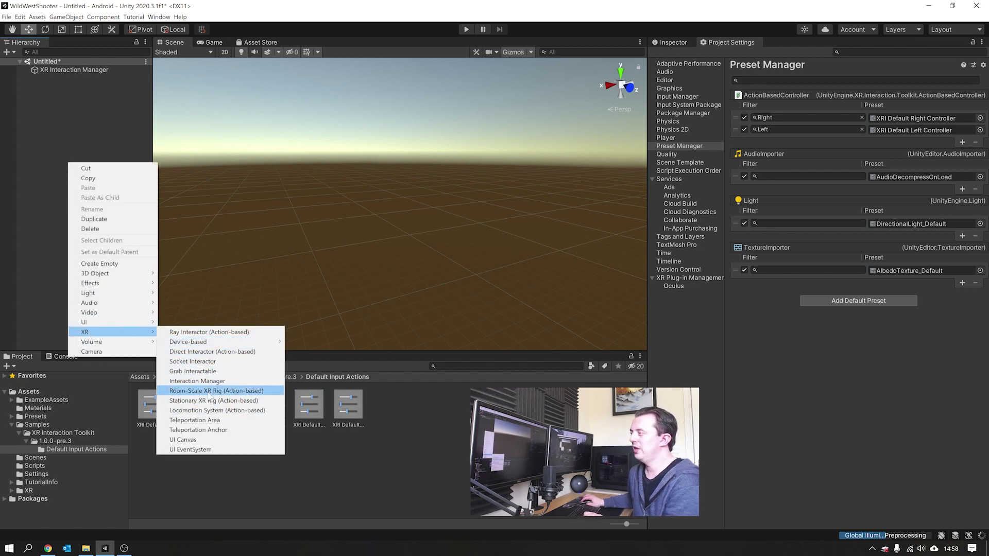
left_click(211, 391)
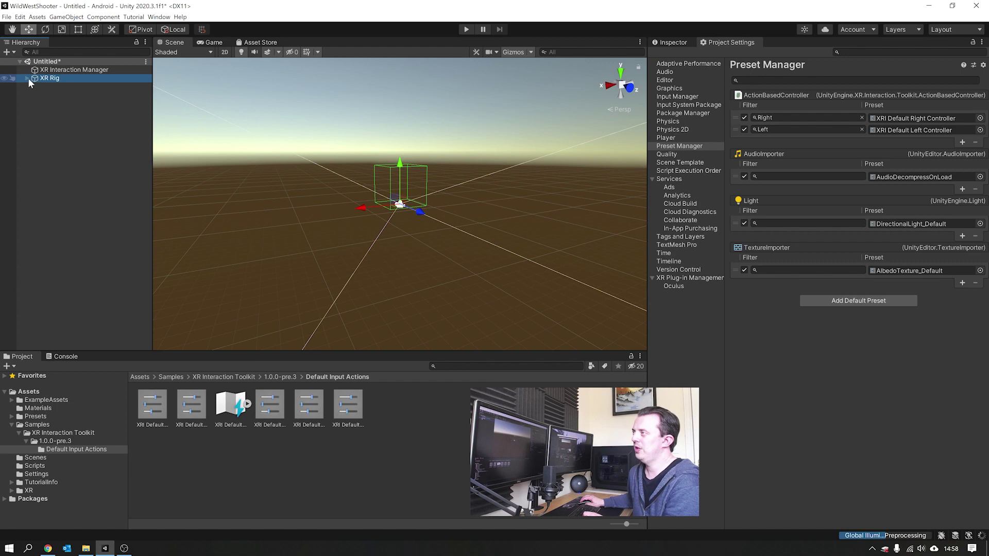
left_click(28, 78)
left_click(34, 86)
left_click(65, 102)
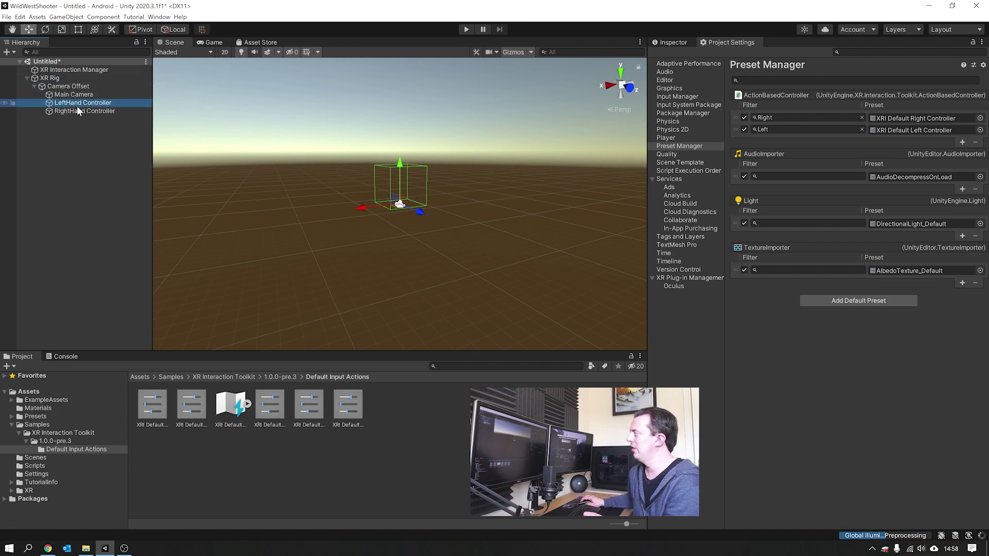
left_click(673, 43)
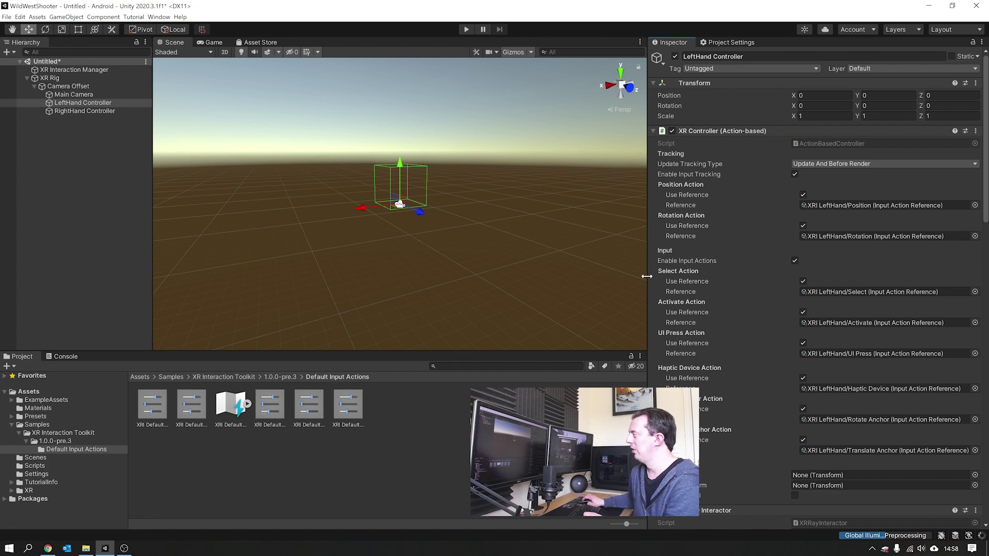
Locate the Rotation, Select and Activate reference assets in the project, then deselect
left_click_drag(646, 276, 696, 265)
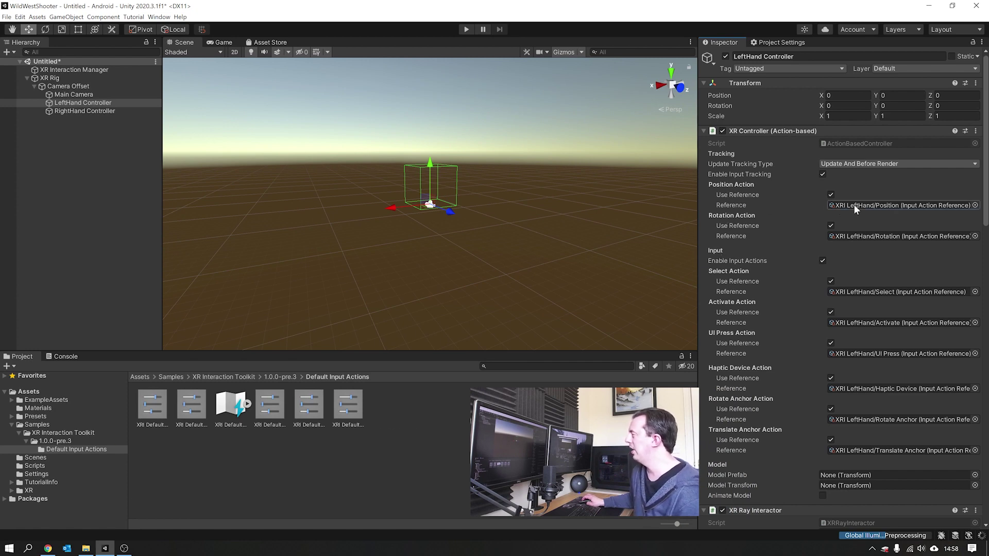
left_click(860, 236)
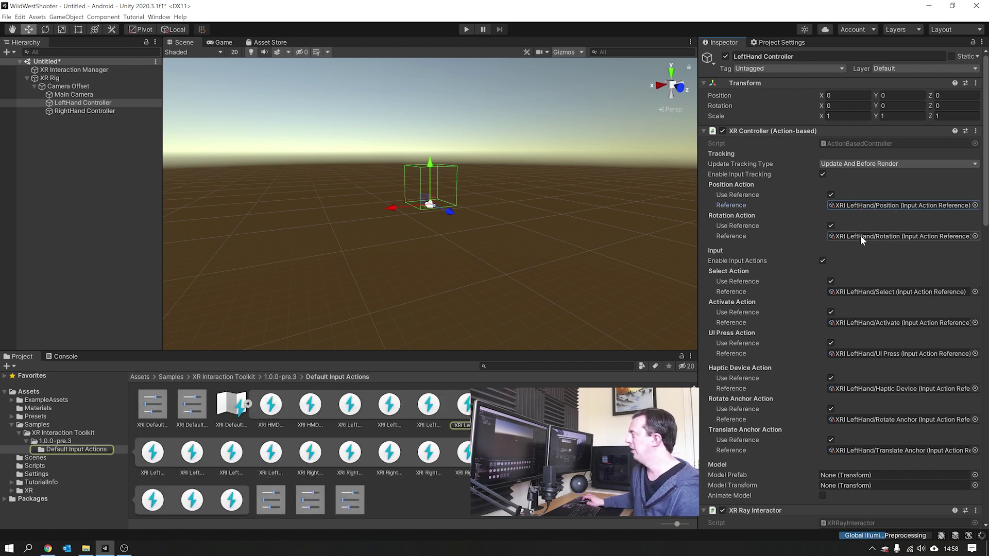
left_click(855, 289)
left_click(857, 322)
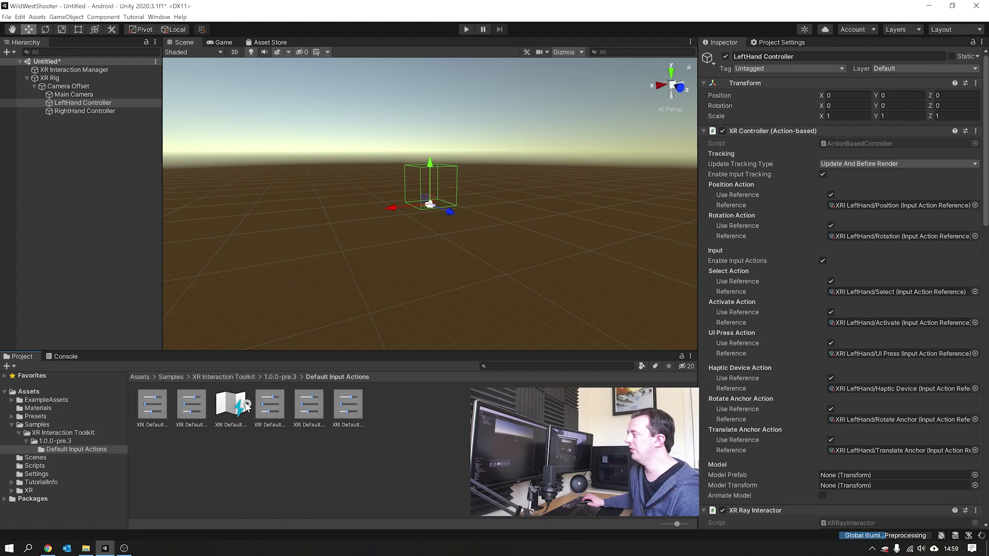
left_click(112, 204)
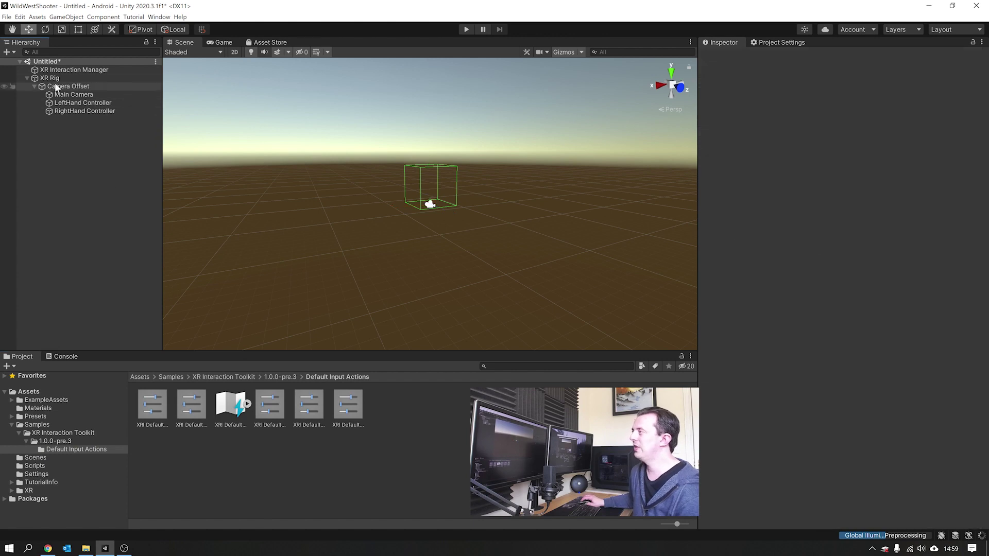
Bring up the WildWestTesting scene and orbit around the island toward the Wild West stand
left_click(27, 78)
left_click(74, 70)
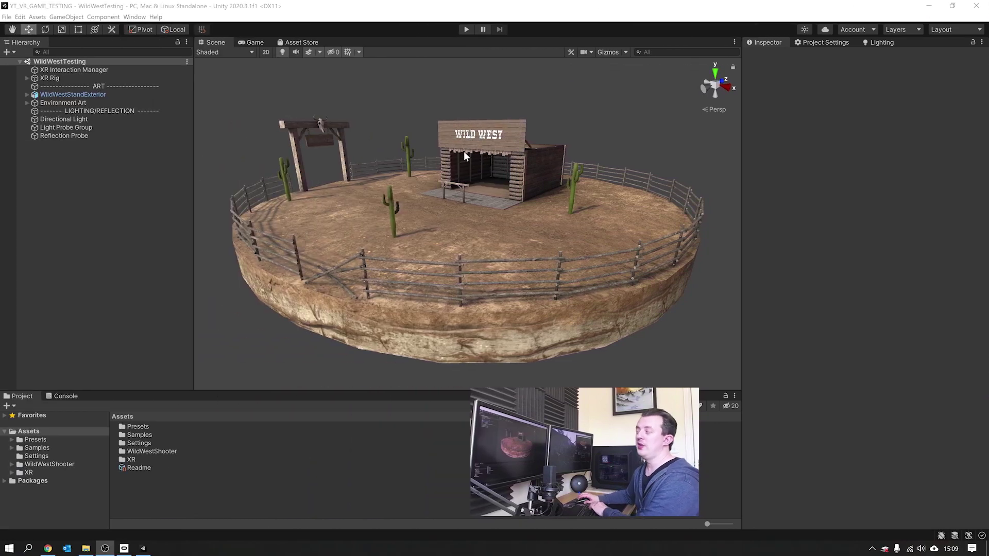
left_click_drag(465, 156, 416, 174, "alt")
scroll(416, 174, "up", 8)
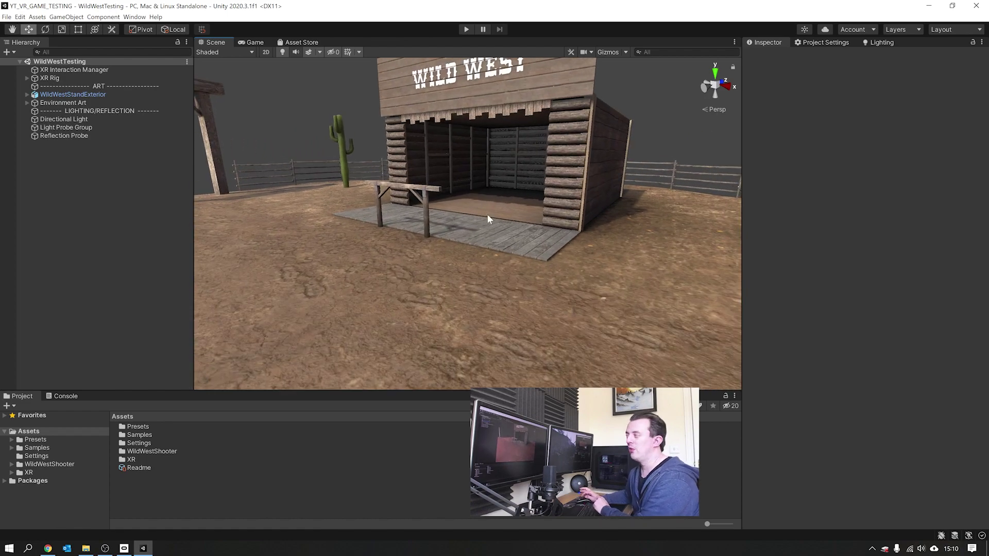
middle_click_drag(488, 219, 514, 237)
left_click_drag(514, 238, 524, 298, "alt")
Zoom into the stand's interior, then pull back to show its opening
scroll(518, 294, "up", 3)
scroll(495, 255, "up", 3)
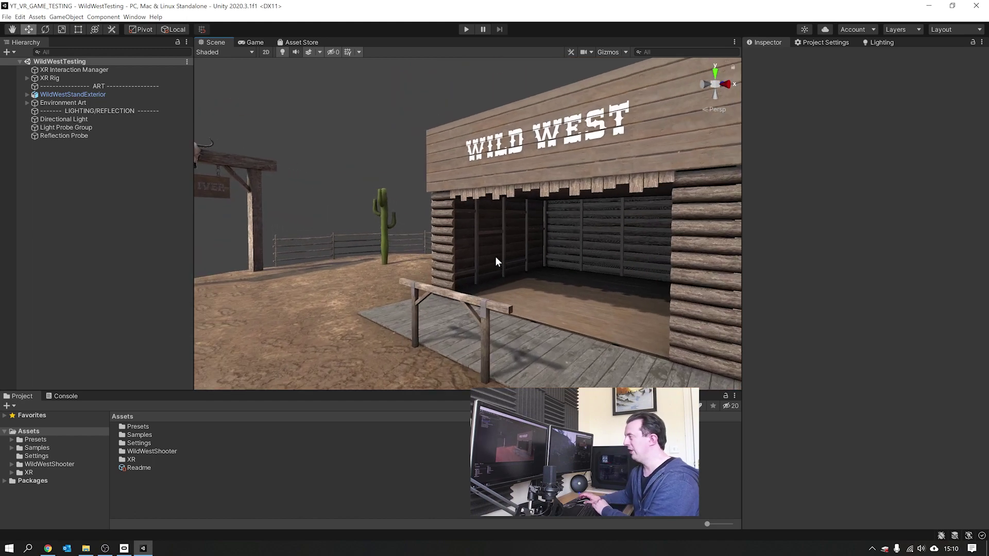
left_click_drag(496, 255, 421, 242, "alt")
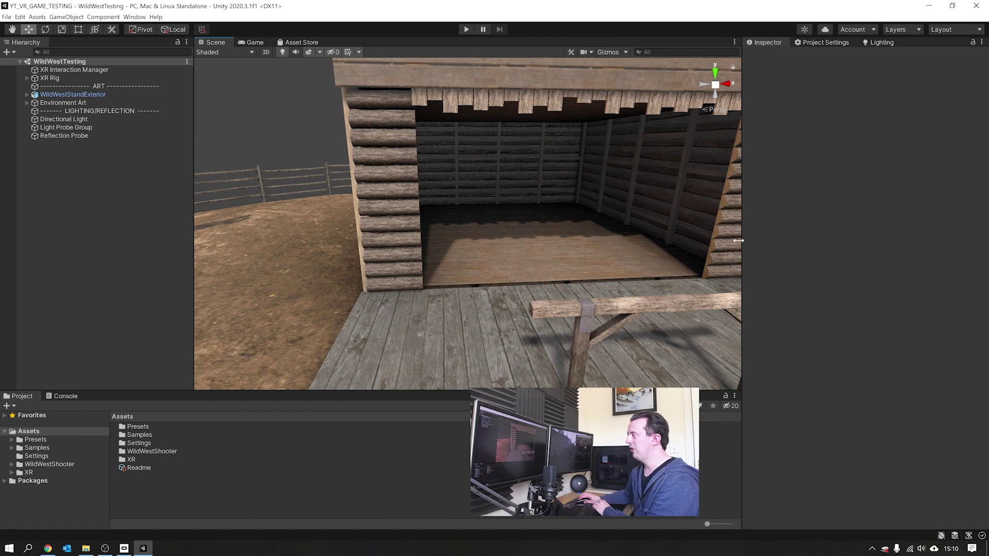
scroll(533, 237, "up", 10)
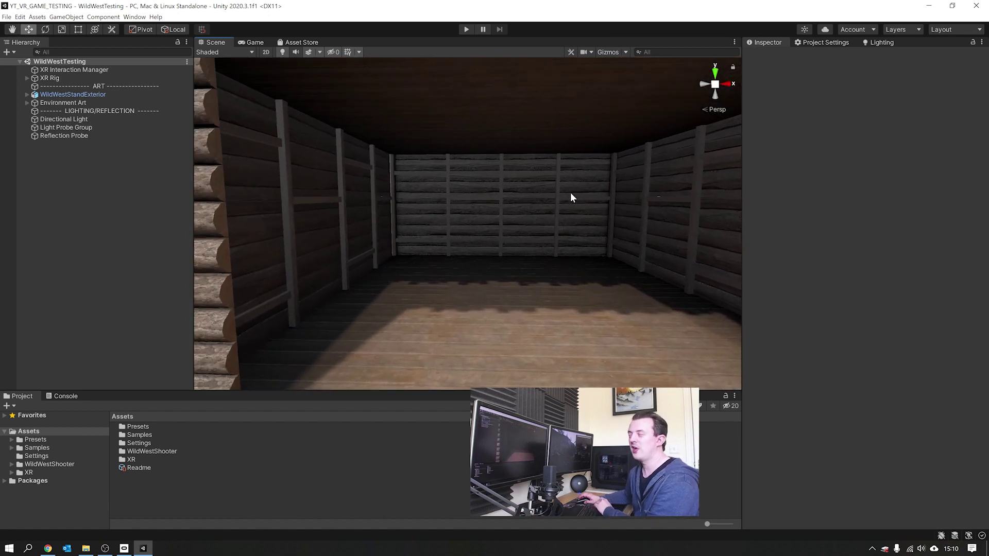
scroll(488, 176, "down", 10)
scroll(487, 176, "up", 10)
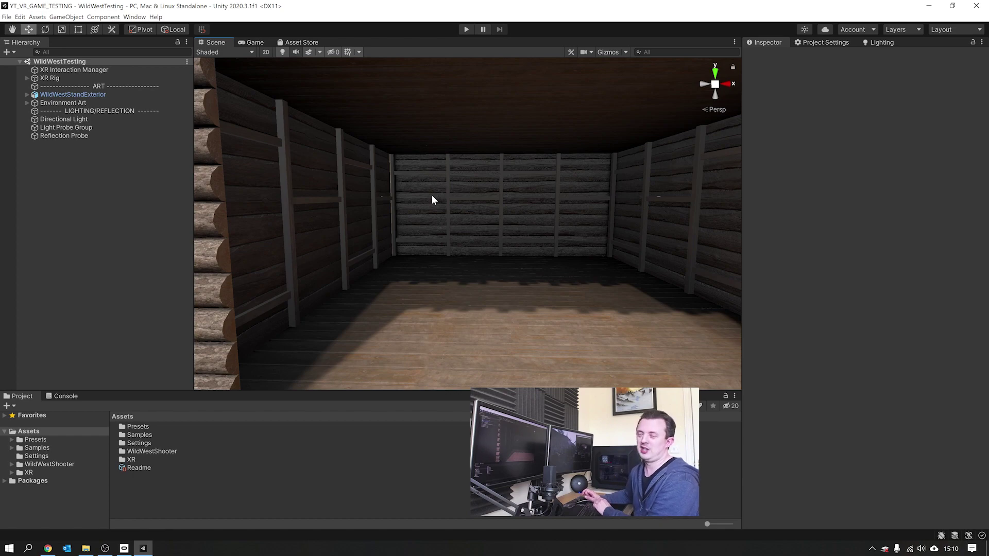
scroll(448, 206, "down", 5)
middle_click_drag(493, 234, 510, 251)
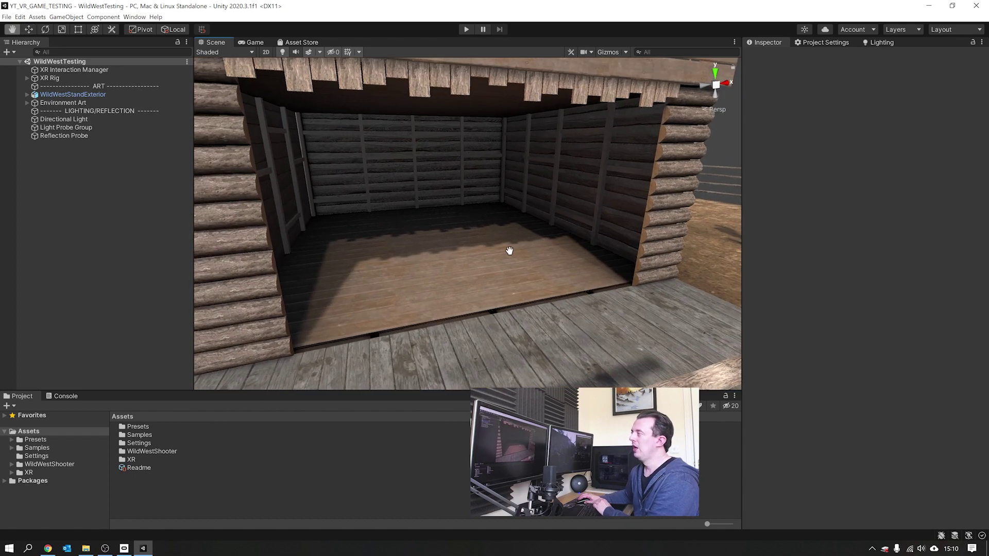
scroll(510, 249, "down", 8)
scroll(496, 240, "up", 5)
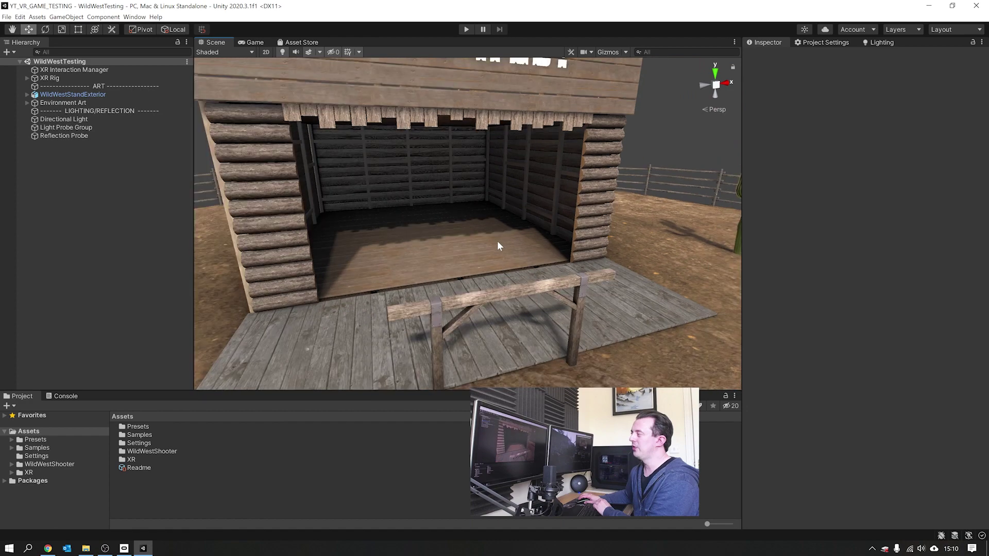
scroll(497, 240, "down", 5)
Swing to a frontal view of the stand, then turn toward the gate
left_click_drag(497, 240, 407, 216, "alt")
scroll(471, 240, "up", 4)
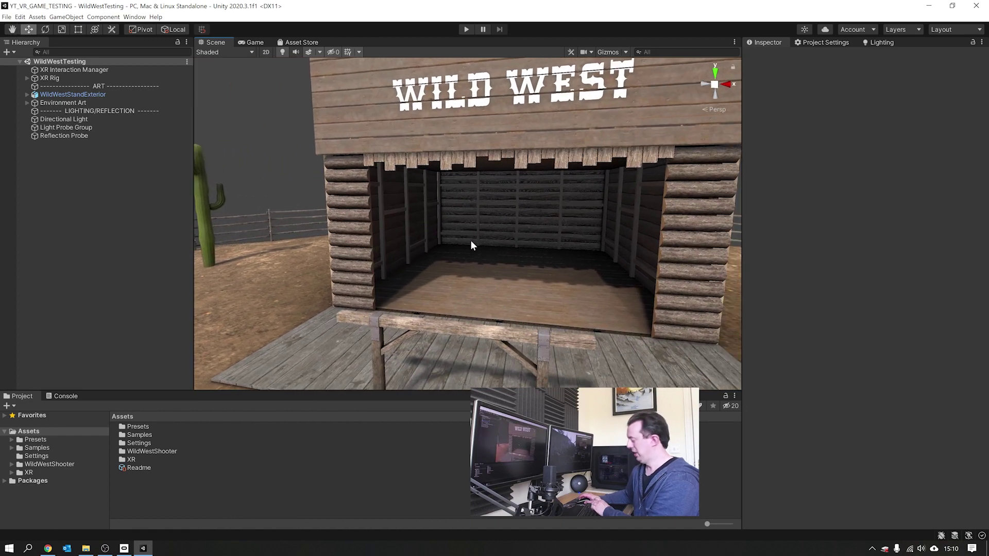
scroll(471, 240, "up", 5)
left_click_drag(471, 240, 572, 243, "alt")
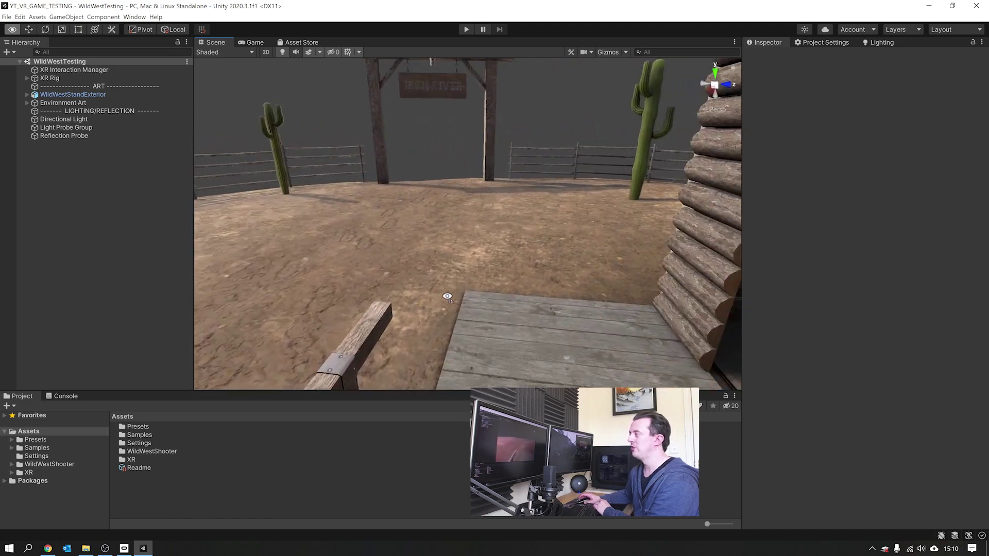
scroll(571, 243, "down", 8)
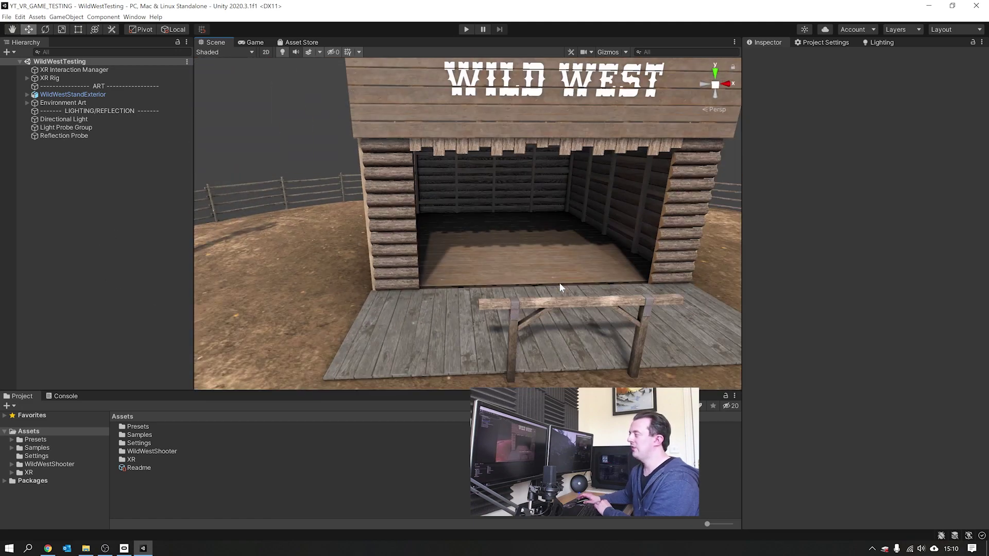
left_click_drag(560, 284, 408, 261, "alt")
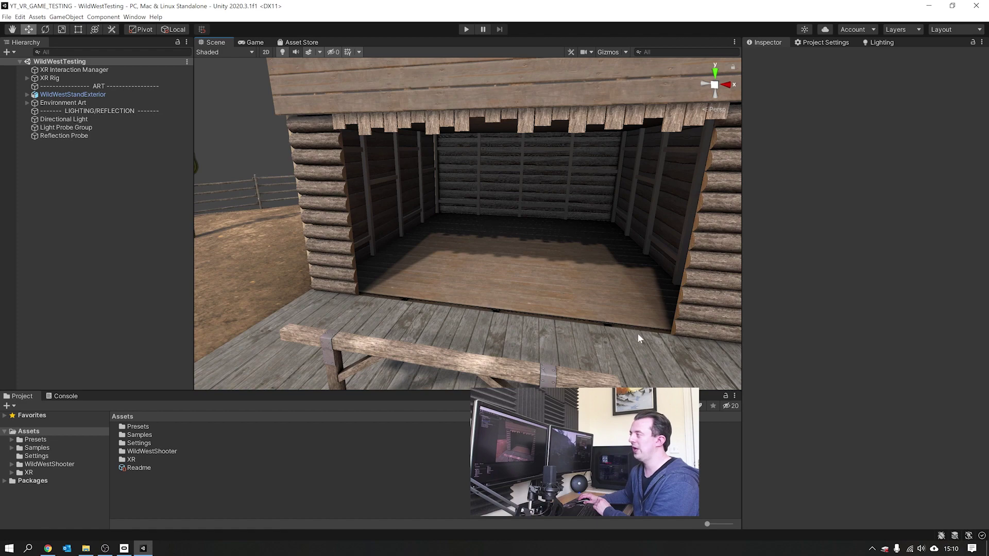
right_click_drag(559, 203, 590, 268)
Pull back to the whole arena, then orbit to a low front-right view of the stand
scroll(589, 263, "down", 10)
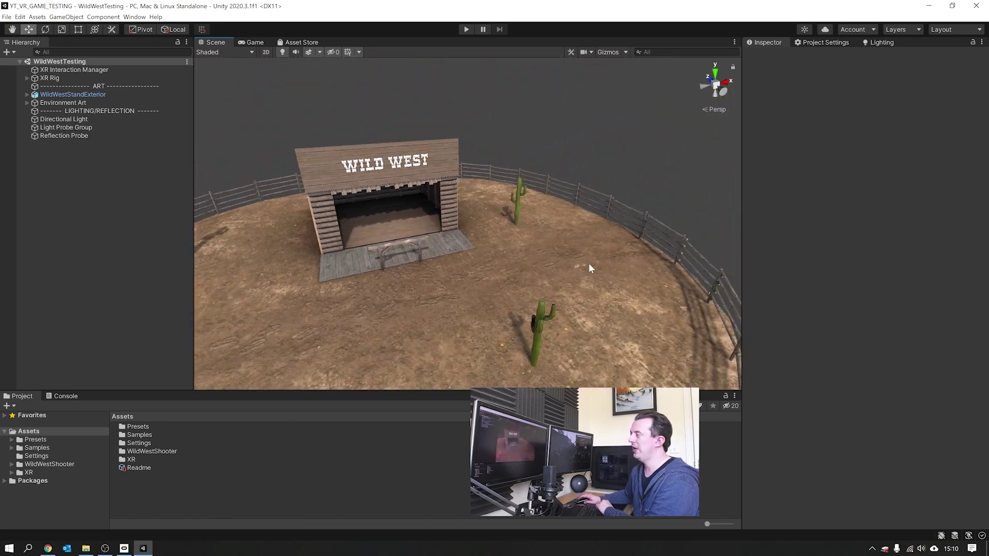
middle_click_drag(518, 274, 519, 253)
left_click_drag(520, 253, 535, 98, "alt")
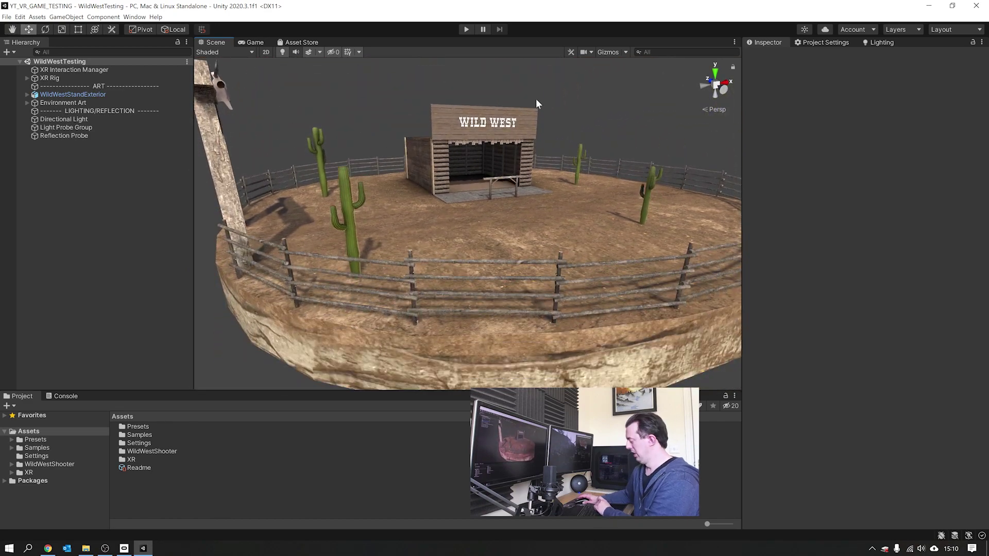
scroll(536, 98, "up", 6)
scroll(494, 180, "up", 3)
left_click_drag(493, 179, 477, 193, "alt")
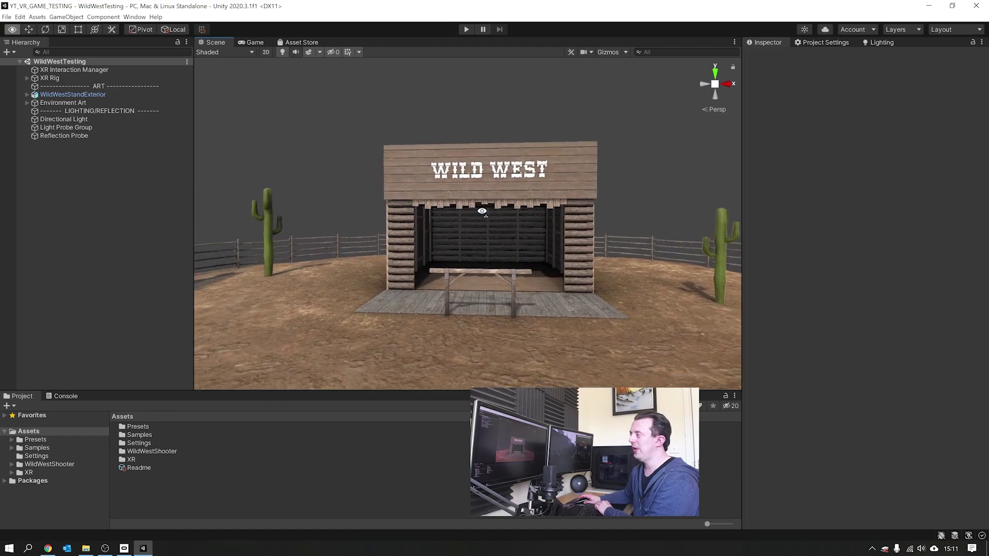
scroll(478, 199, "down", 10)
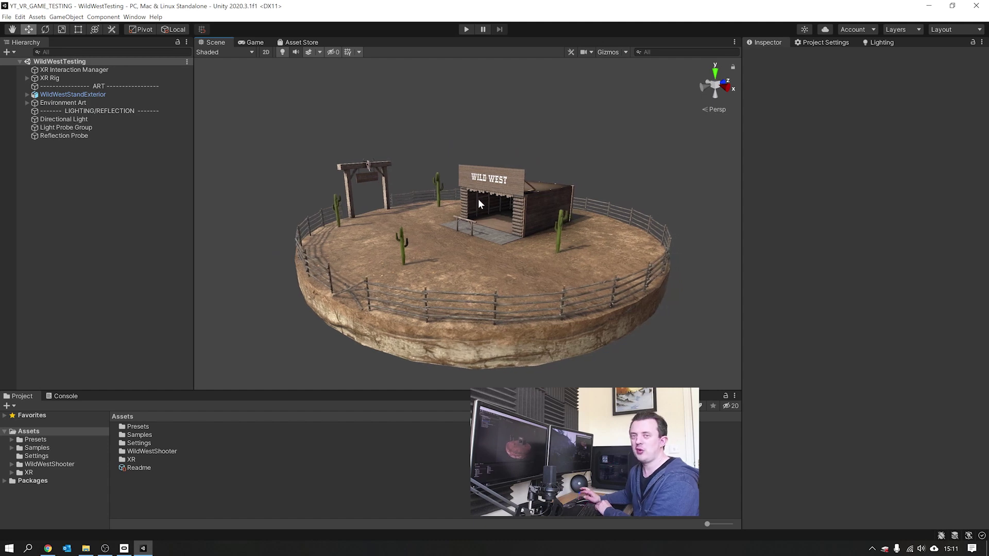
Zoom in and swing round to face the stand's front straight-on
left_click_drag(478, 204, 457, 217, "alt")
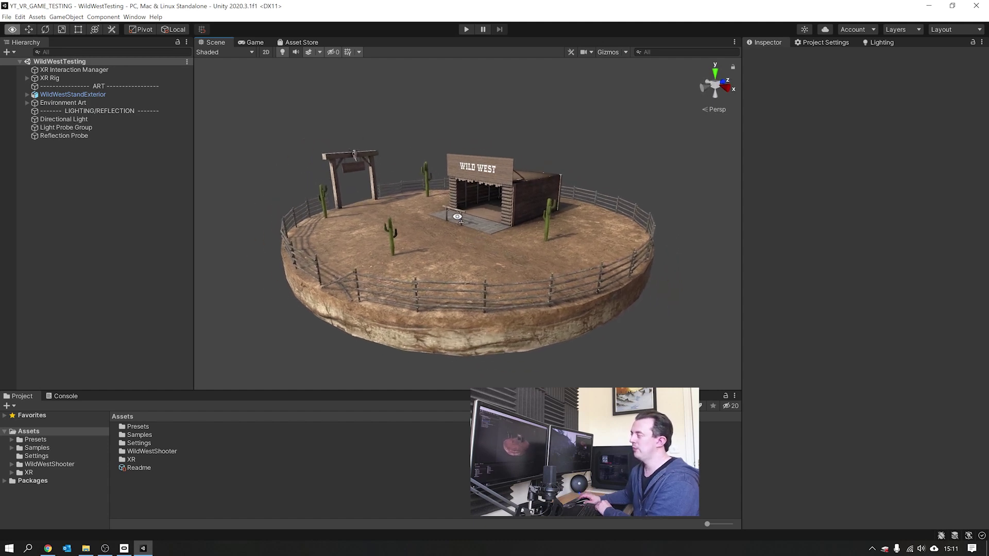
scroll(456, 215, "up", 8)
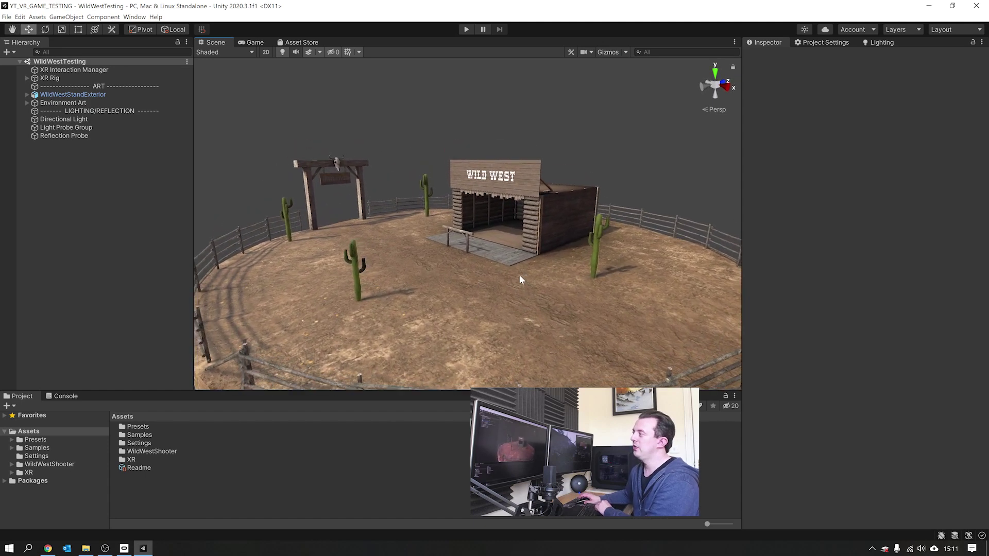
scroll(520, 274, "up", 10)
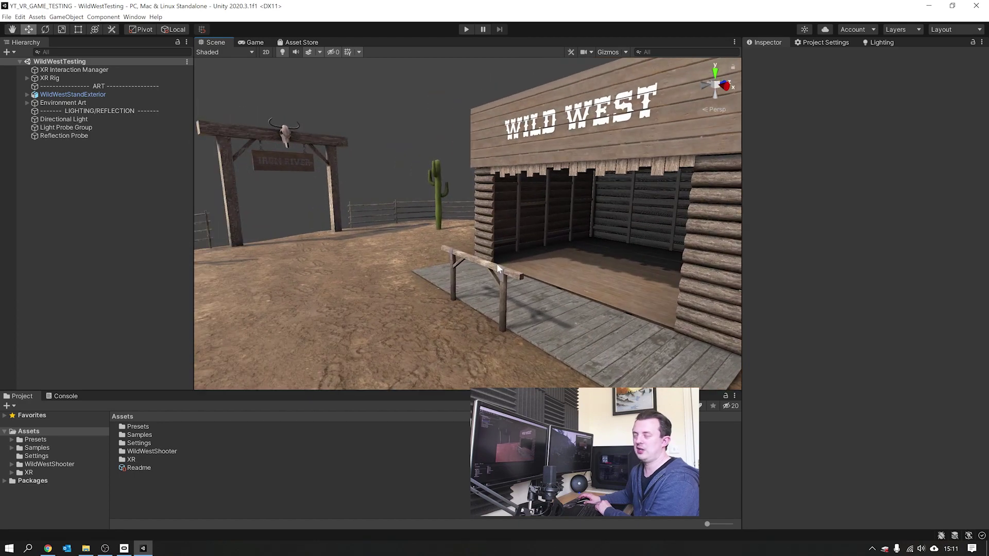
scroll(497, 266, "up", 5)
left_click_drag(497, 264, 564, 283, "alt")
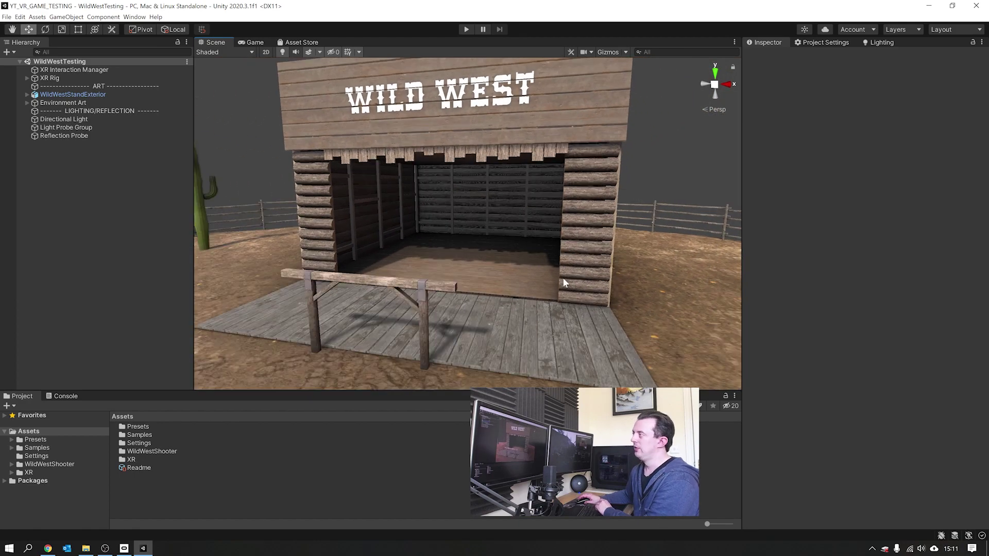
Enter play mode to view the Wild West stand in the Quest headset
left_click(465, 29)
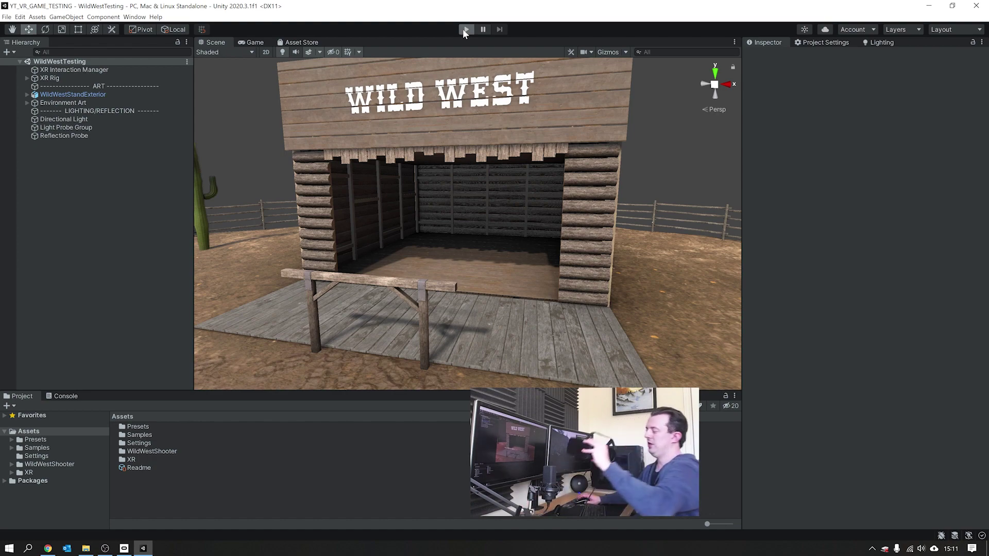